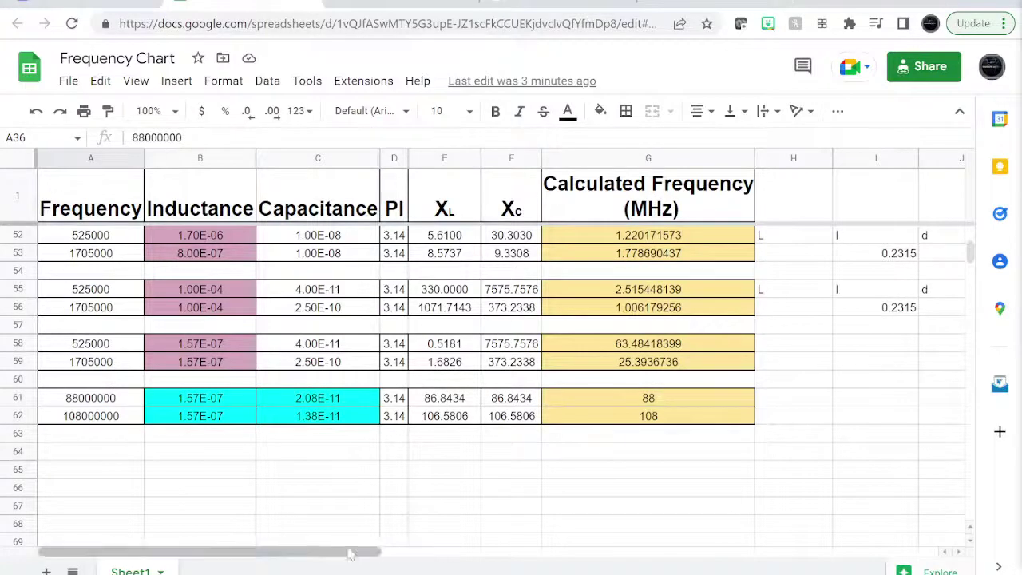
Examine the coil length, diameter and turns values beside the frequency table in rows 52 to 56.
{"action": "left_click_drag", "start_coordinate": [353, 554], "coordinate": [541, 555]}
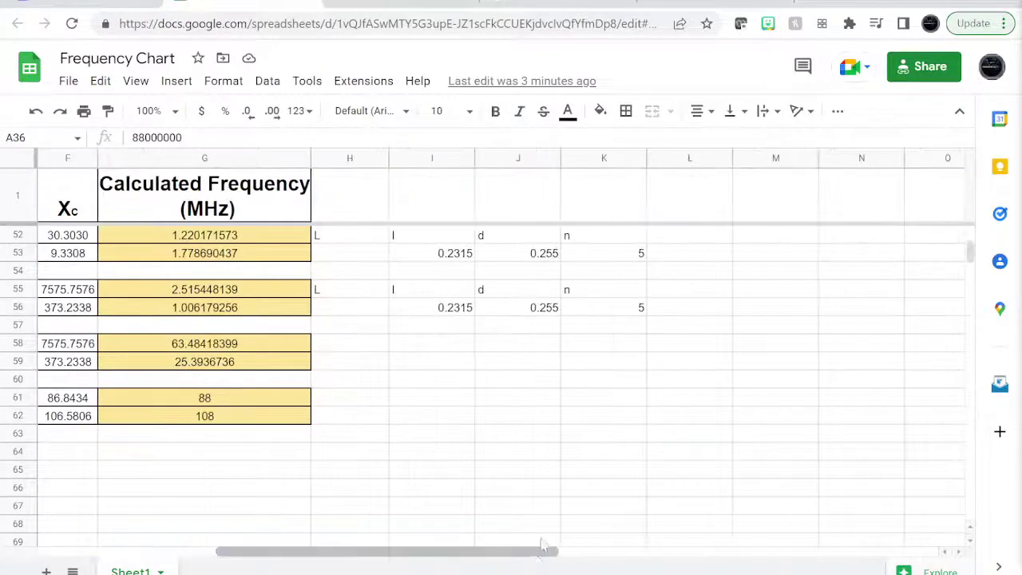
{"action": "scroll", "coordinate": [600, 447], "scroll_direction": "up", "scroll_amount": 4}
{"action": "scroll", "coordinate": [678, 456], "scroll_direction": "down", "scroll_amount": 1}
{"action": "left_click", "coordinate": [693, 408]}
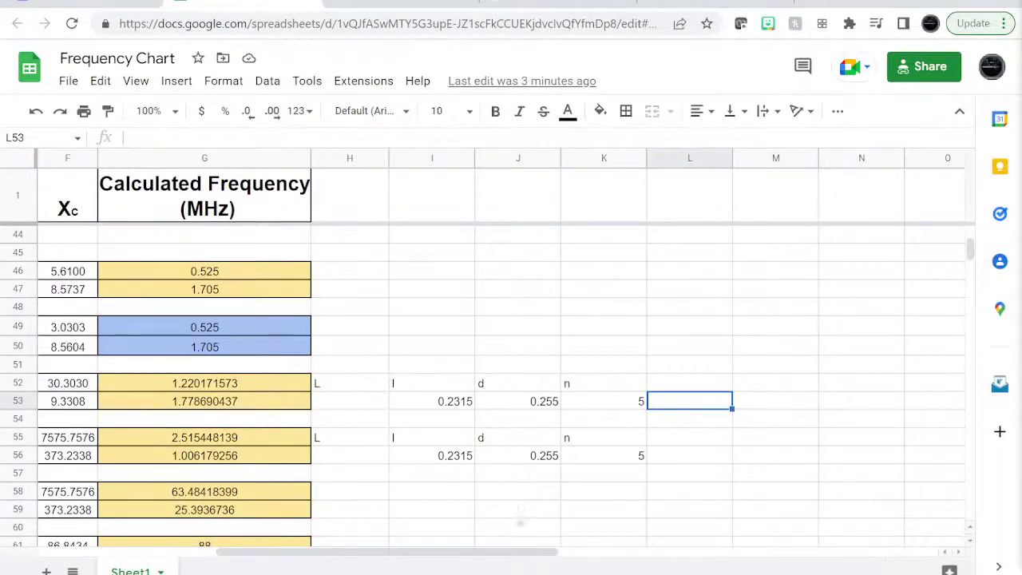
{"action": "left_click", "coordinate": [547, 545]}
{"action": "left_click", "coordinate": [621, 464]}
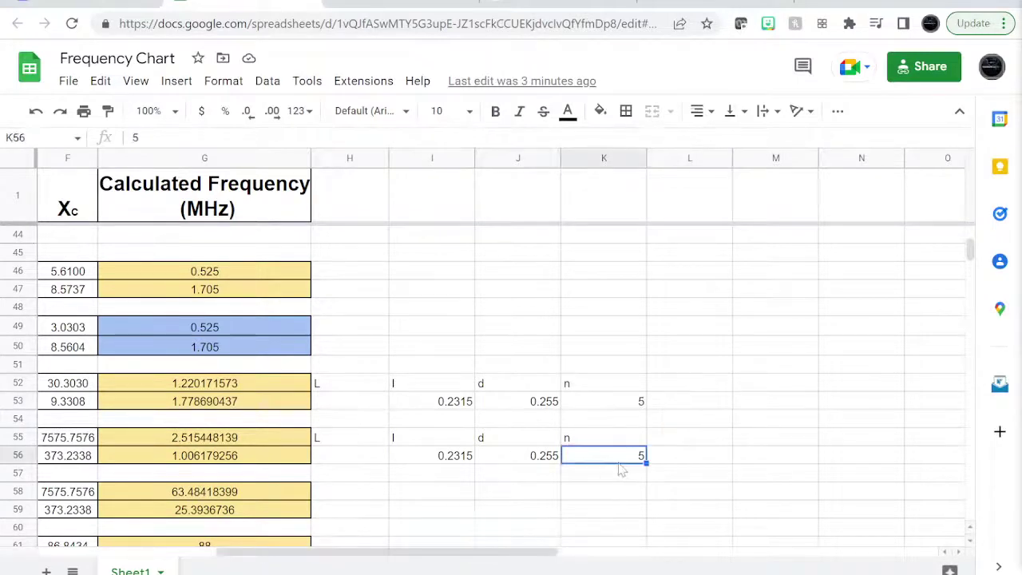
{"action": "left_click", "coordinate": [551, 444]}
{"action": "left_click", "coordinate": [439, 460]}
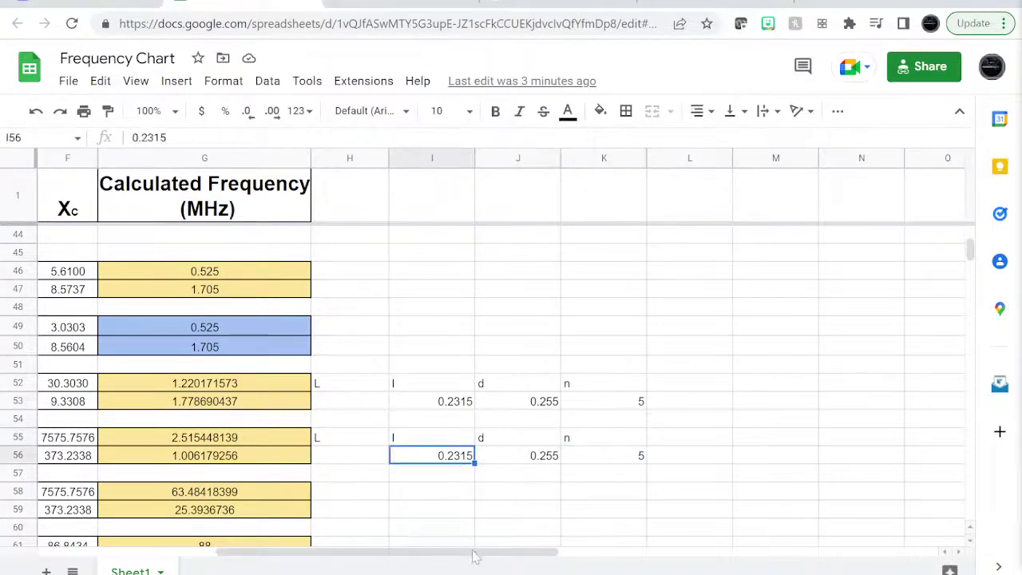
Find the coil inductance table beginning at row 10 and inspect the inductance formula in cell H18.
{"action": "scroll", "coordinate": [476, 553], "scroll_direction": "left", "scroll_amount": 3}
{"action": "scroll", "coordinate": [646, 450], "scroll_direction": "down", "scroll_amount": 3}
{"action": "scroll", "coordinate": [809, 463], "scroll_direction": "up", "scroll_amount": 8}
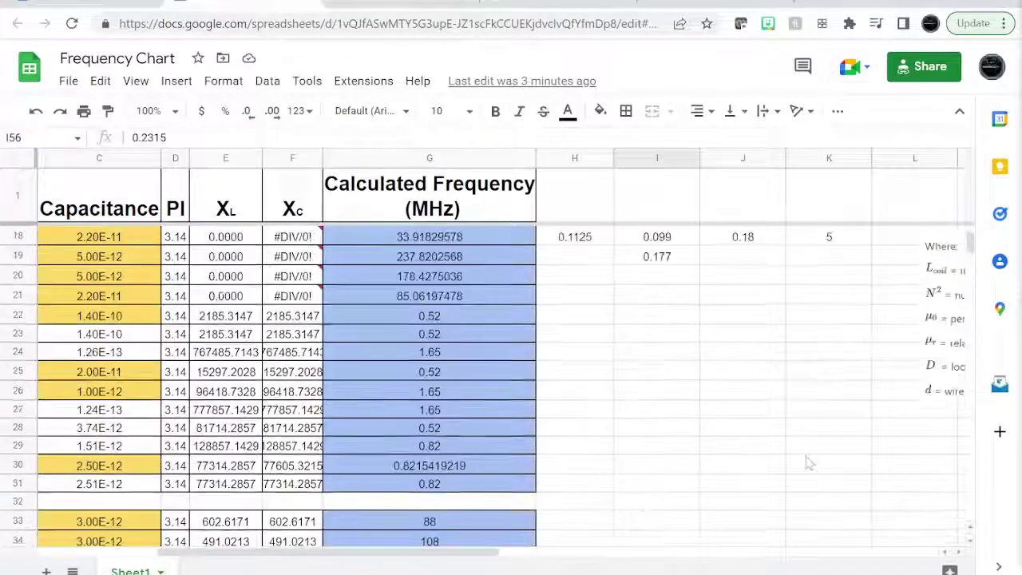
{"action": "scroll", "coordinate": [808, 463], "scroll_direction": "up", "scroll_amount": 4}
{"action": "scroll", "coordinate": [811, 463], "scroll_direction": "down", "scroll_amount": 1}
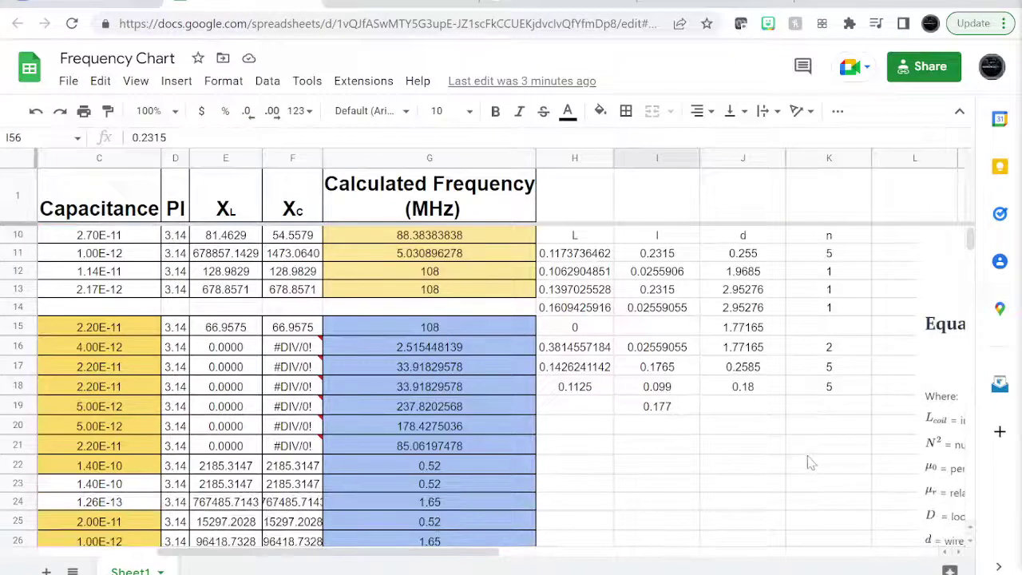
{"action": "left_click_drag", "start_coordinate": [493, 556], "coordinate": [575, 554]}
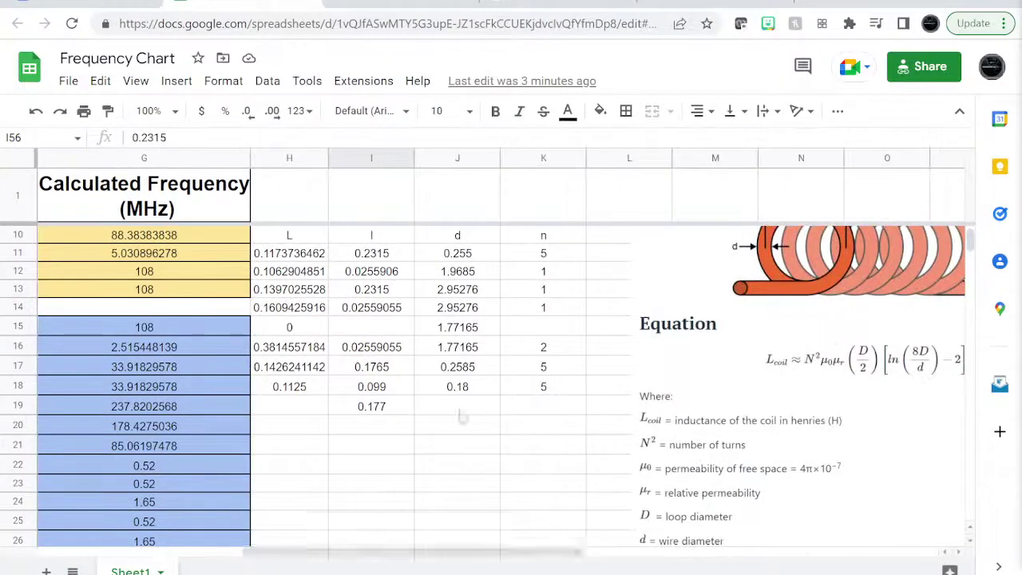
{"action": "left_click", "coordinate": [288, 390]}
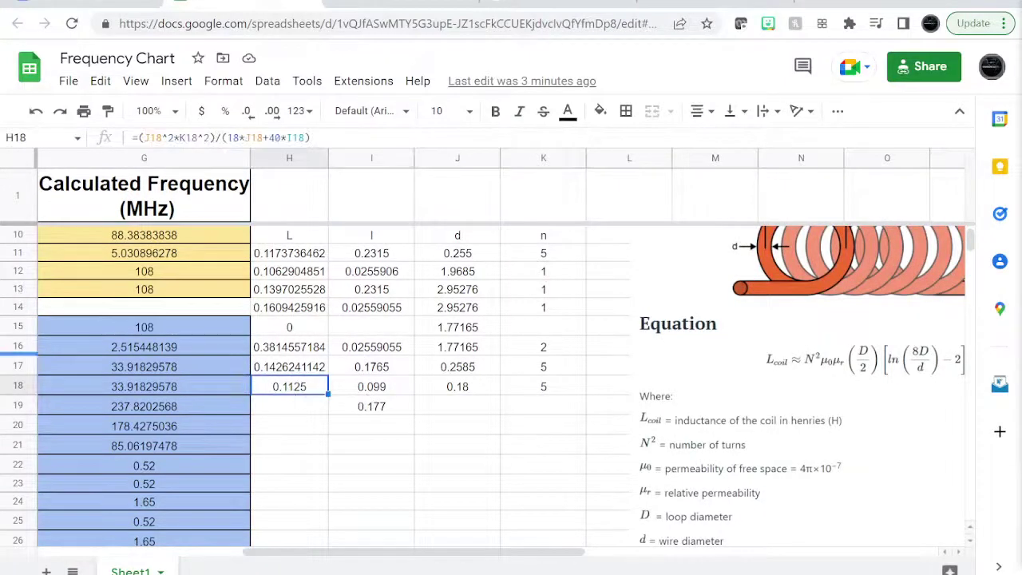
Switch to the OneNote FM Transceiver page, review the handwritten coil inductance formula and its units, and return to the Frequency Chart spreadsheet.
{"action": "key", "text": "alt+Tab"}
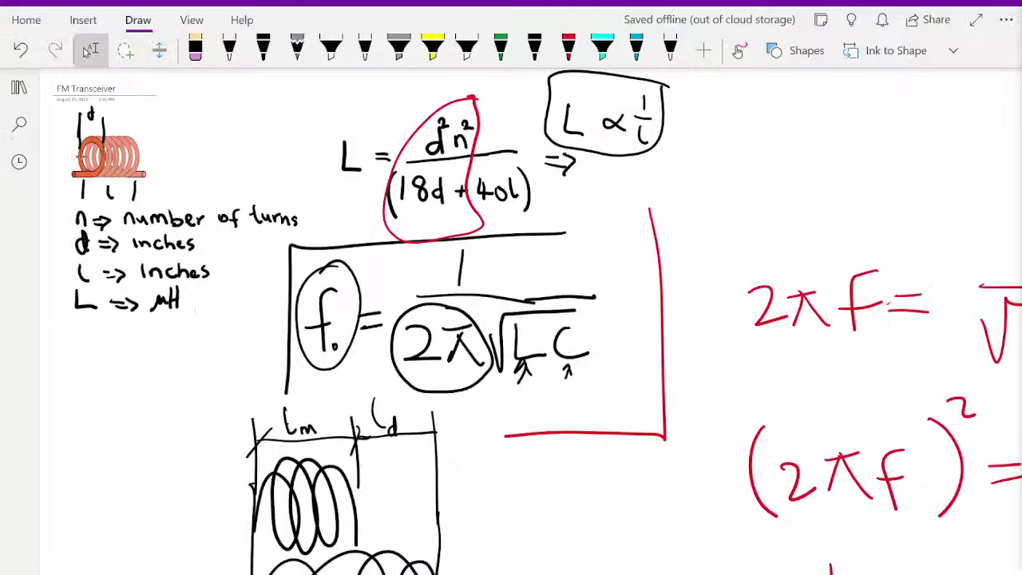
{"action": "scroll", "coordinate": [547, 321], "scroll_direction": "down", "scroll_amount": 2}
{"action": "scroll", "coordinate": [548, 321], "scroll_direction": "up", "scroll_amount": 2}
{"action": "left_click", "coordinate": [471, 188]}
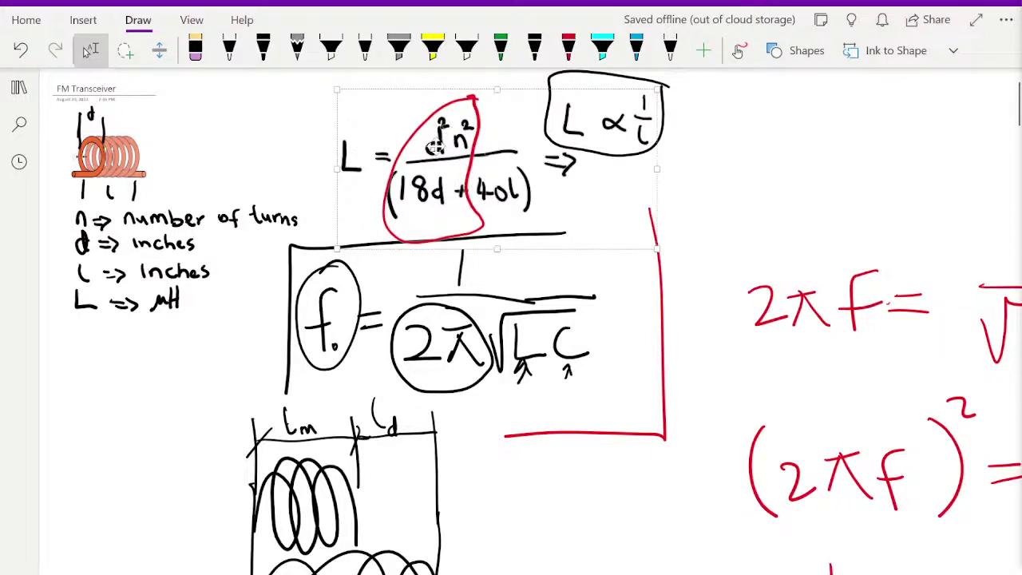
{"action": "left_click_drag", "start_coordinate": [462, 148], "coordinate": [464, 148]}
{"action": "right_click", "coordinate": [464, 147]}
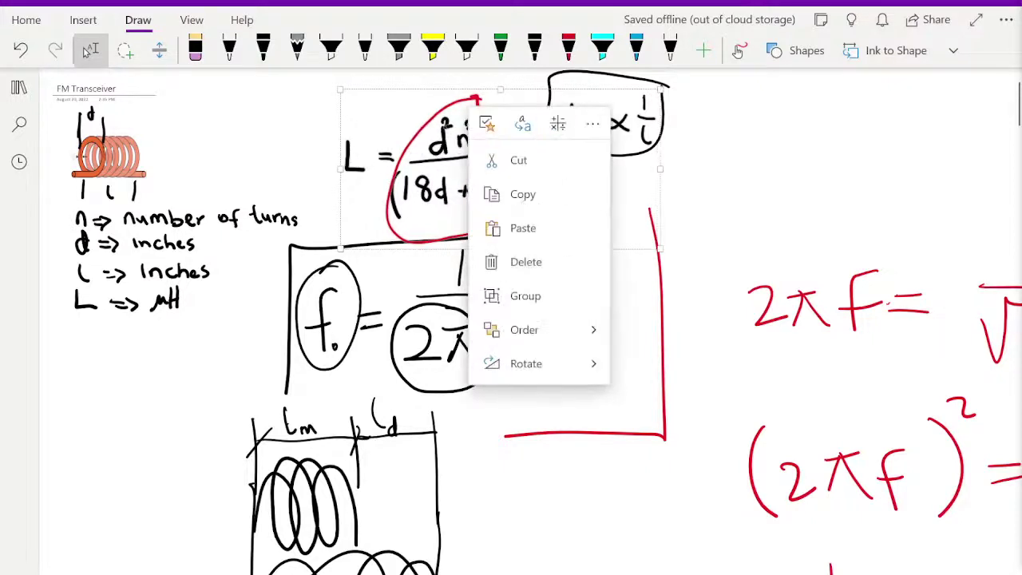
{"action": "left_click", "coordinate": [746, 198]}
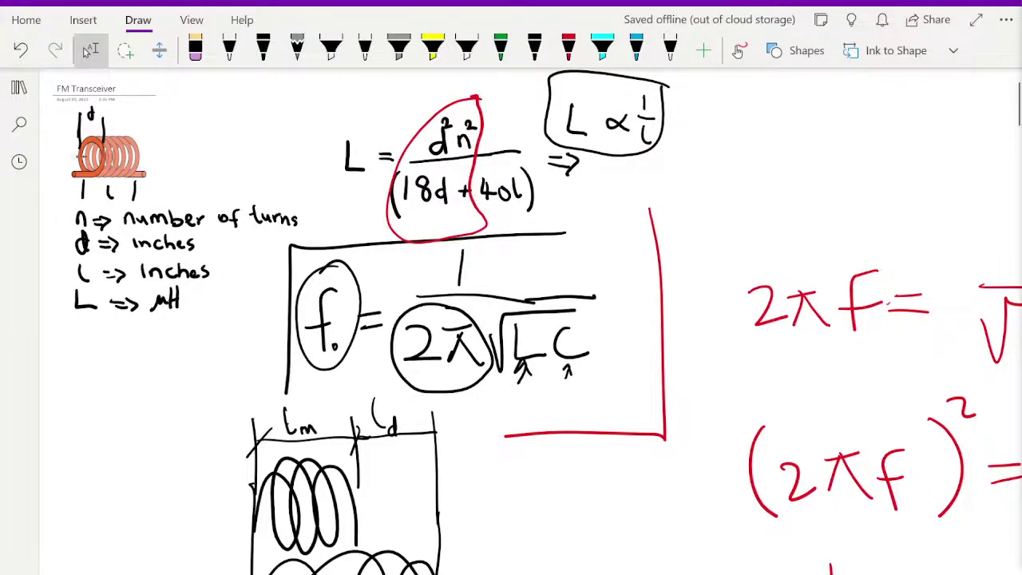
{"action": "left_click", "coordinate": [120, 319]}
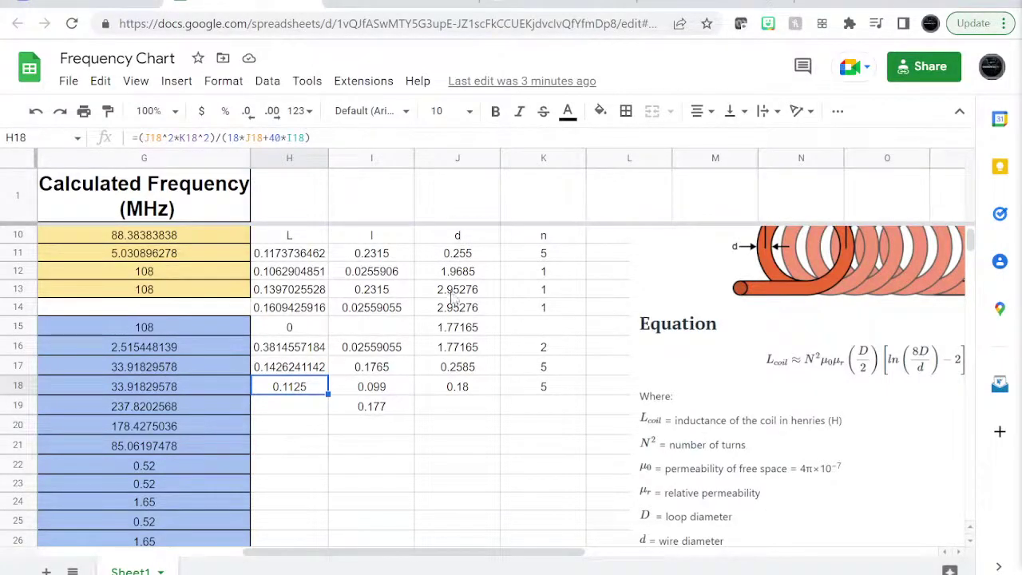
Enter 0.249 as the coil diameter d in cell J20.
{"action": "left_click", "coordinate": [467, 425]}
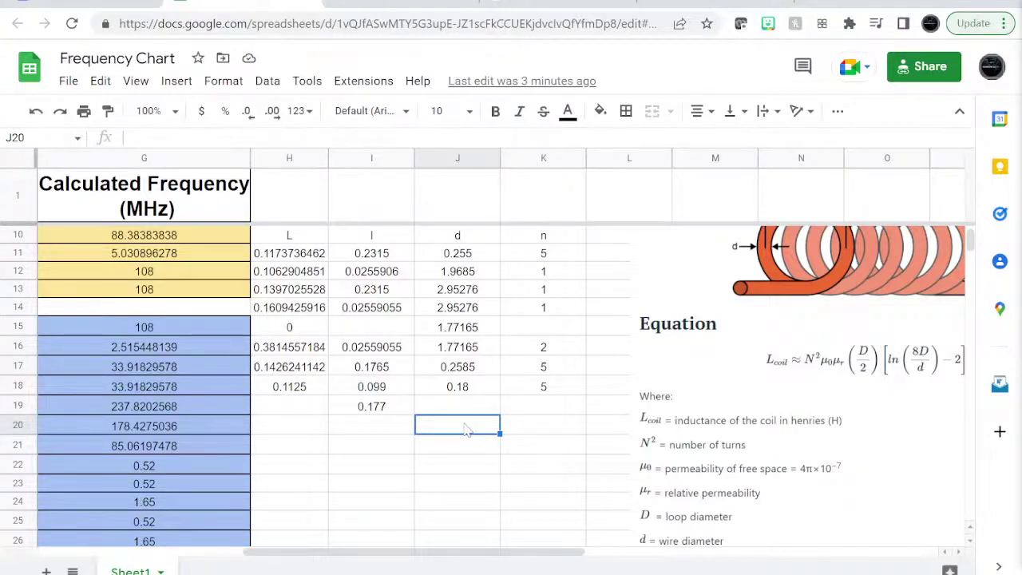
{"action": "type", "text": "0.24"}
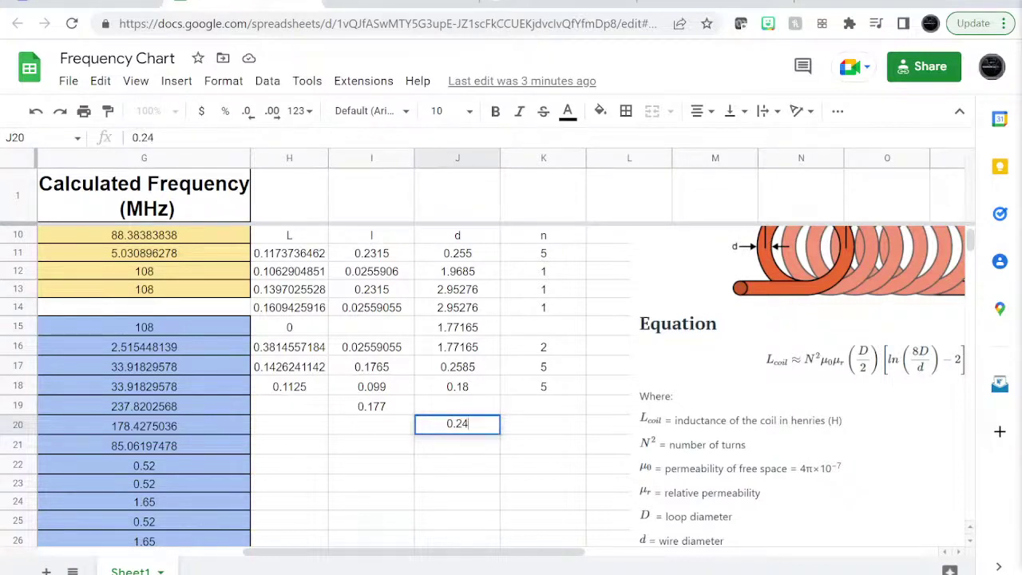
{"action": "type", "text": "9"}
{"action": "key", "text": "Return"}
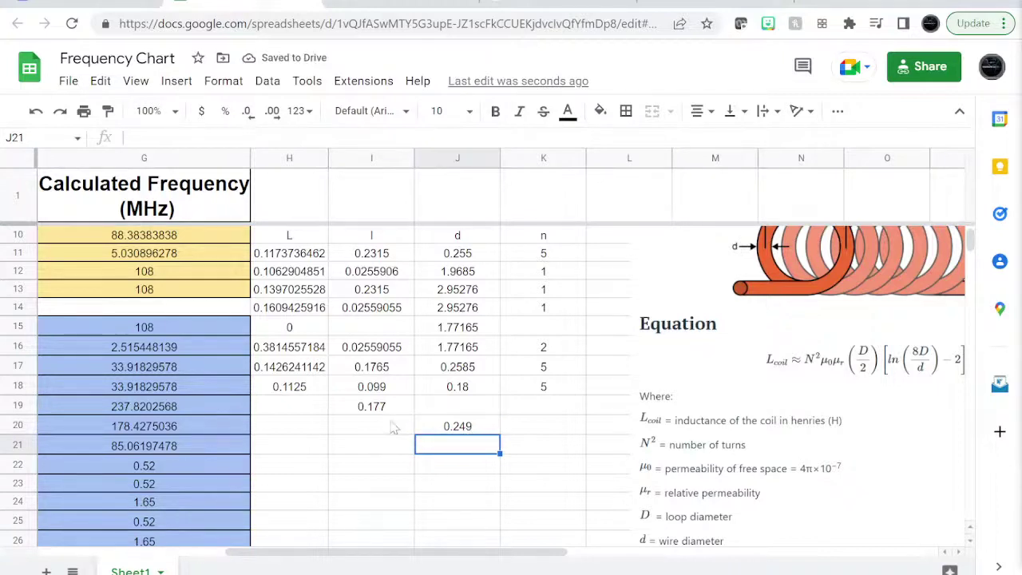
Fill the inductance formula from H18 down through H20 so row 20 calculates its own coil inductance.
{"action": "left_click", "coordinate": [394, 428]}
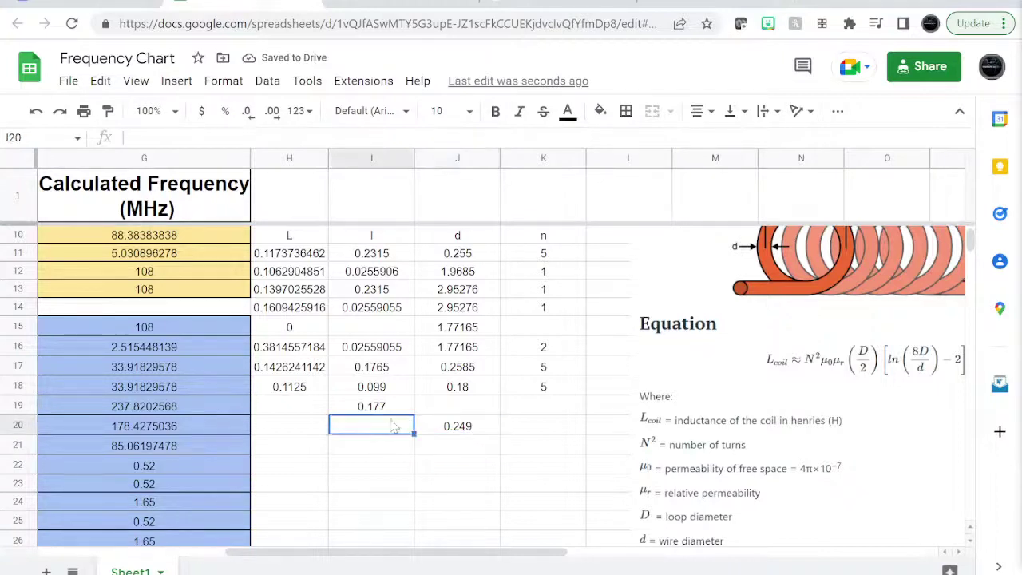
{"action": "left_click", "coordinate": [542, 431]}
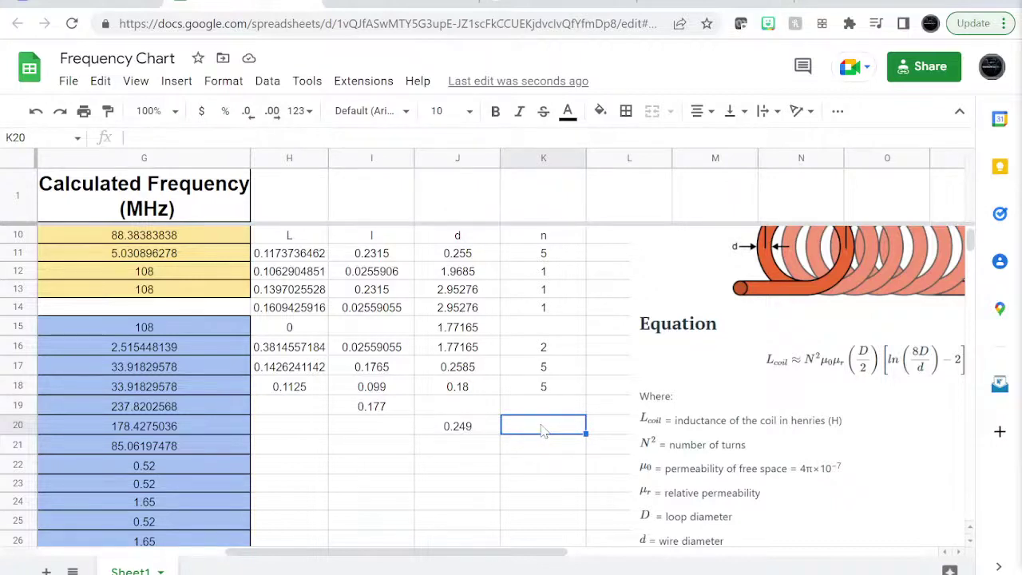
{"action": "left_click", "coordinate": [285, 427]}
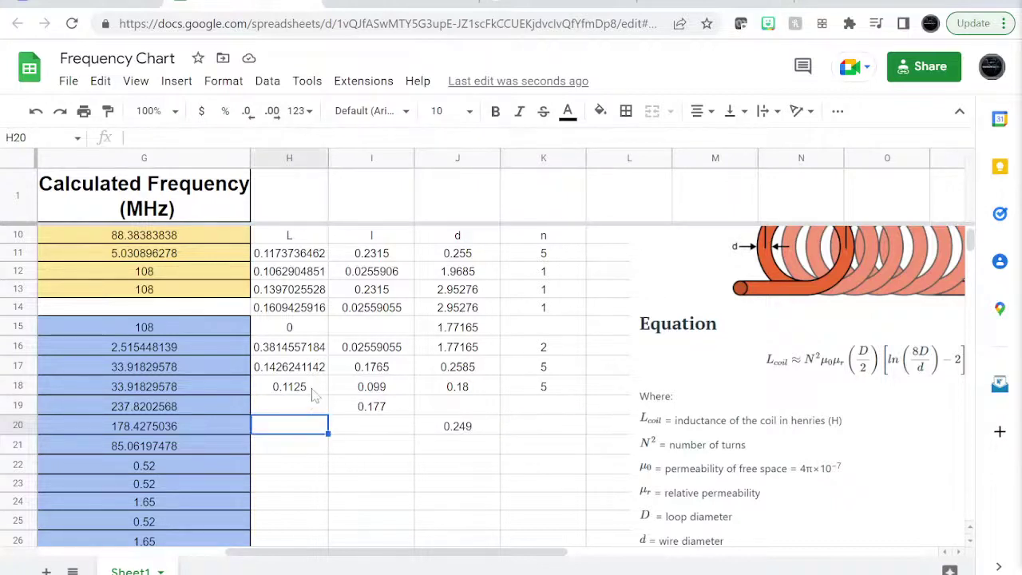
{"action": "left_click", "coordinate": [314, 393]}
{"action": "left_click_drag", "start_coordinate": [326, 392], "coordinate": [319, 434]}
{"action": "left_click", "coordinate": [313, 432]}
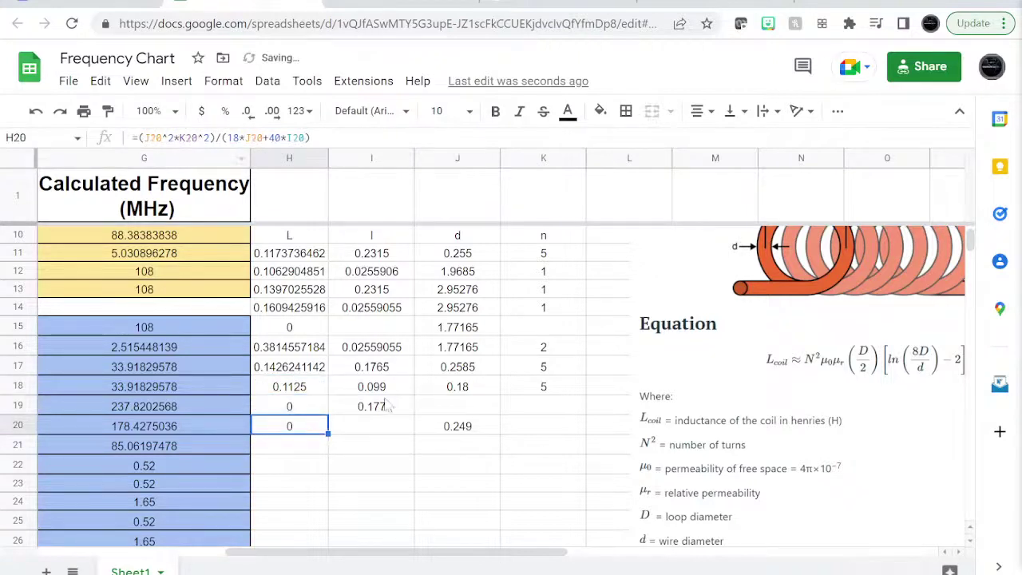
Enter a coil length of 0.055 in I20 and 2 turns in K20, and check row 20's inductance inputs.
{"action": "left_click", "coordinate": [359, 426]}
{"action": "left_click", "coordinate": [542, 432]}
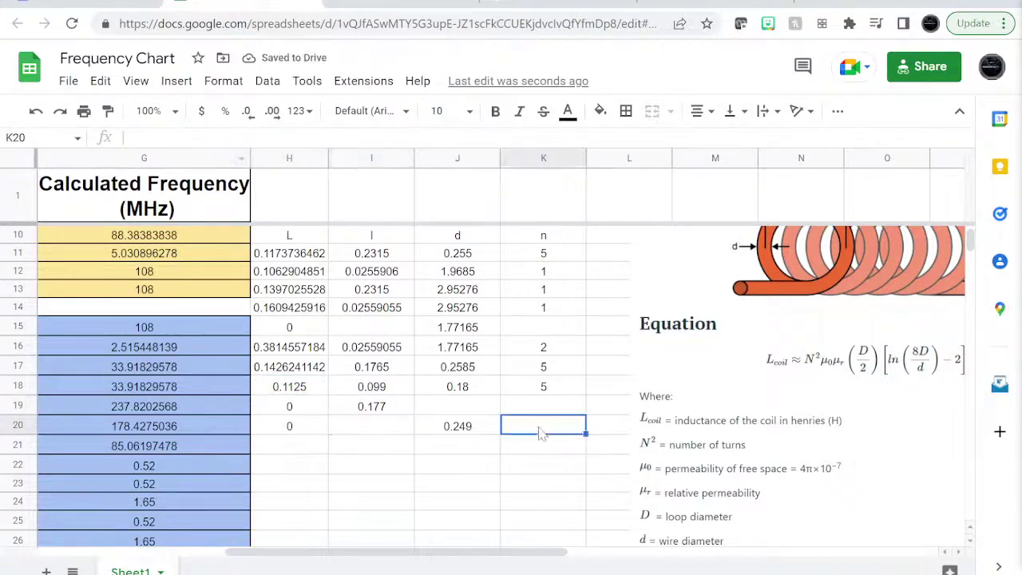
{"action": "left_click", "coordinate": [349, 421]}
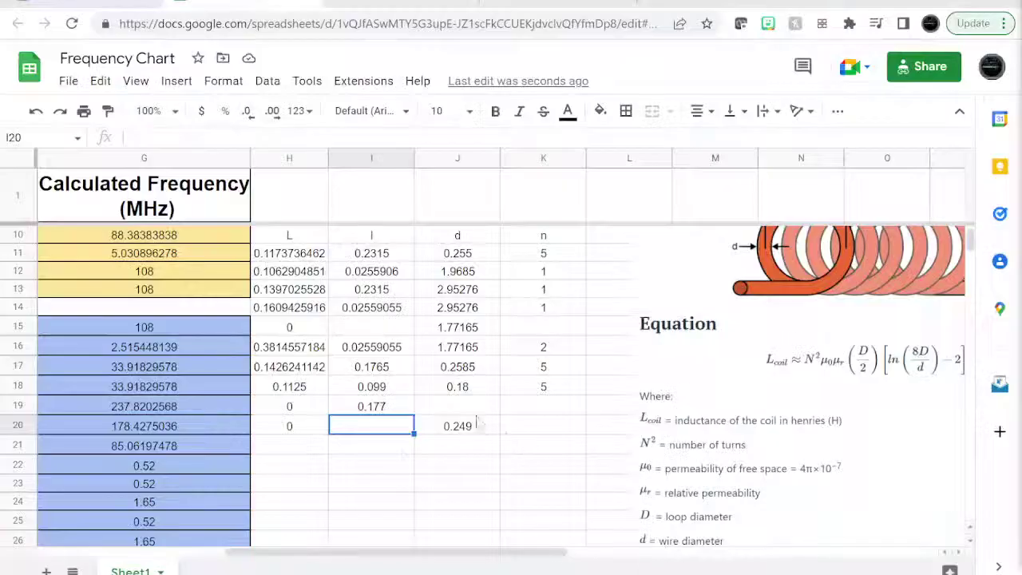
{"action": "type", "text": "0.055"}
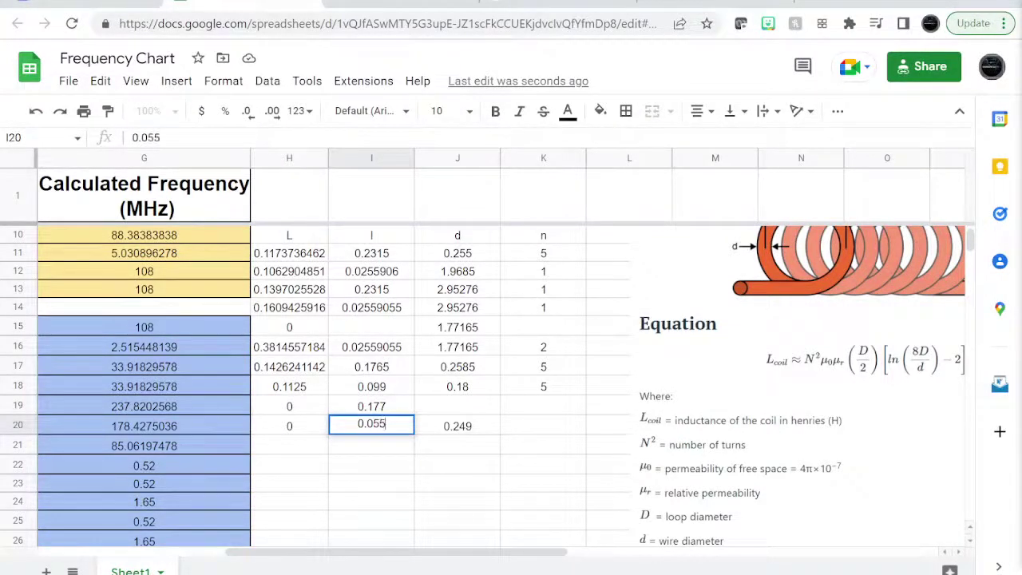
{"action": "left_click", "coordinate": [531, 429]}
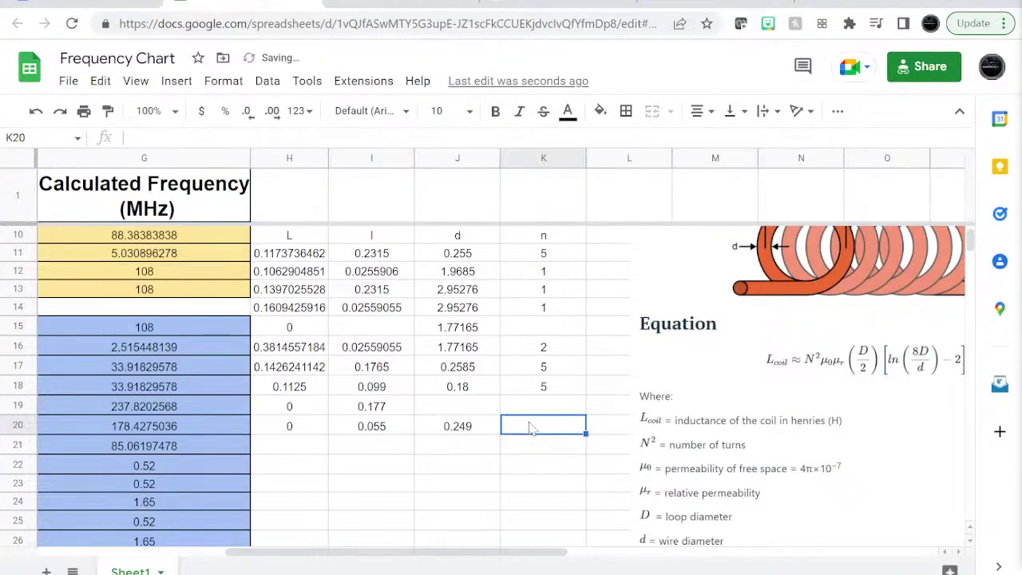
{"action": "type", "text": "2"}
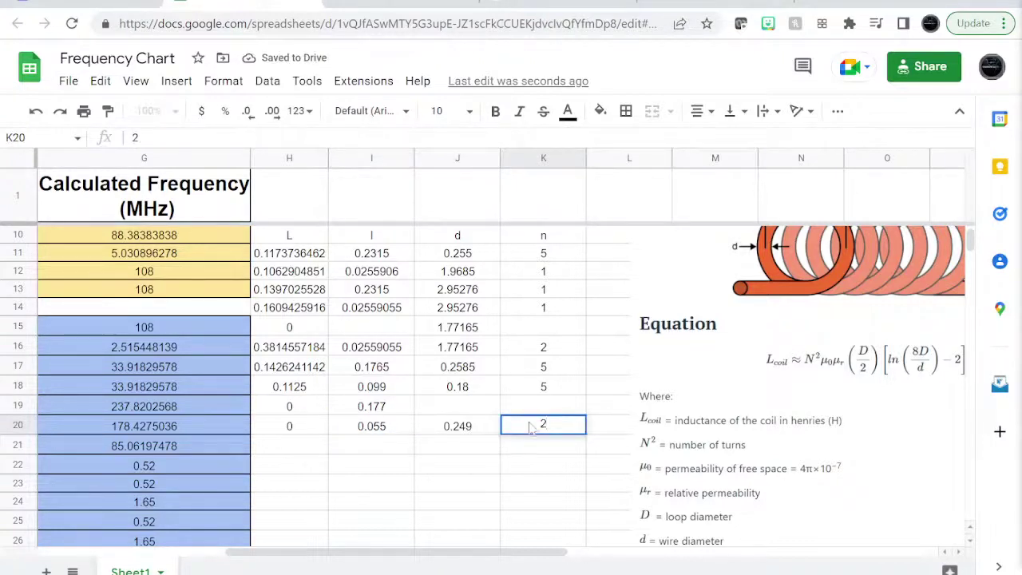
{"action": "key", "text": "Return"}
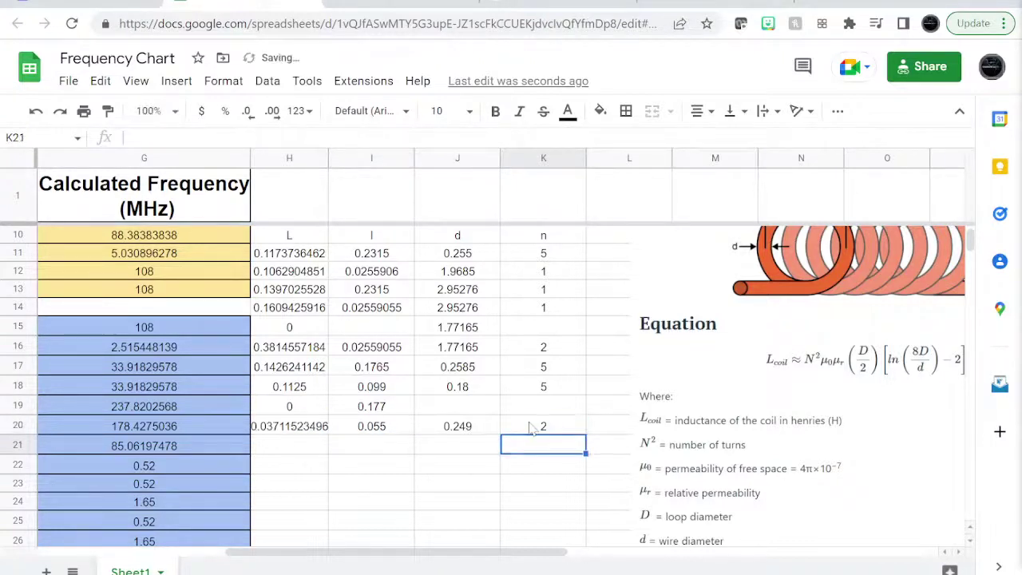
{"action": "left_click", "coordinate": [287, 432]}
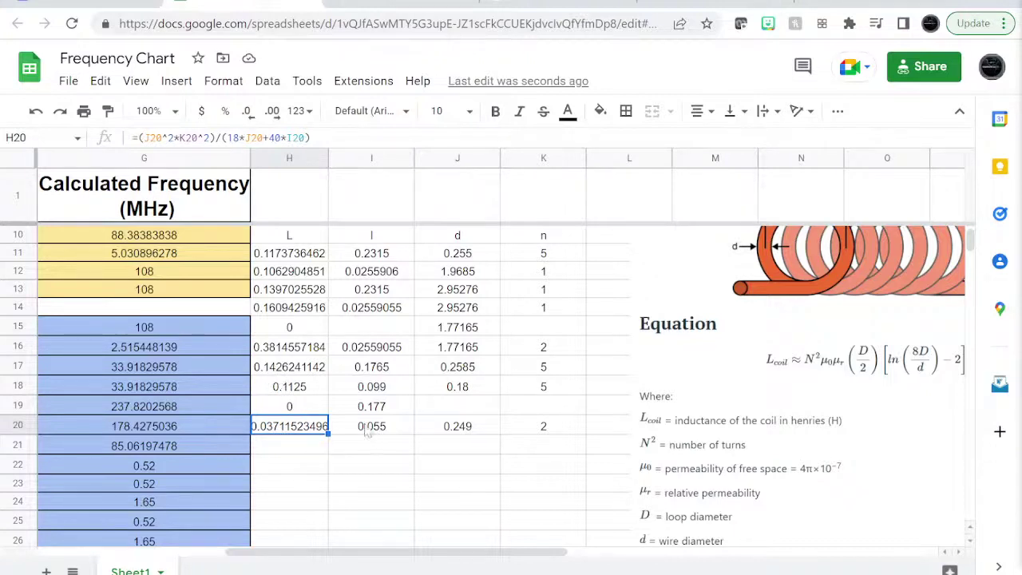
{"action": "left_click", "coordinate": [465, 432]}
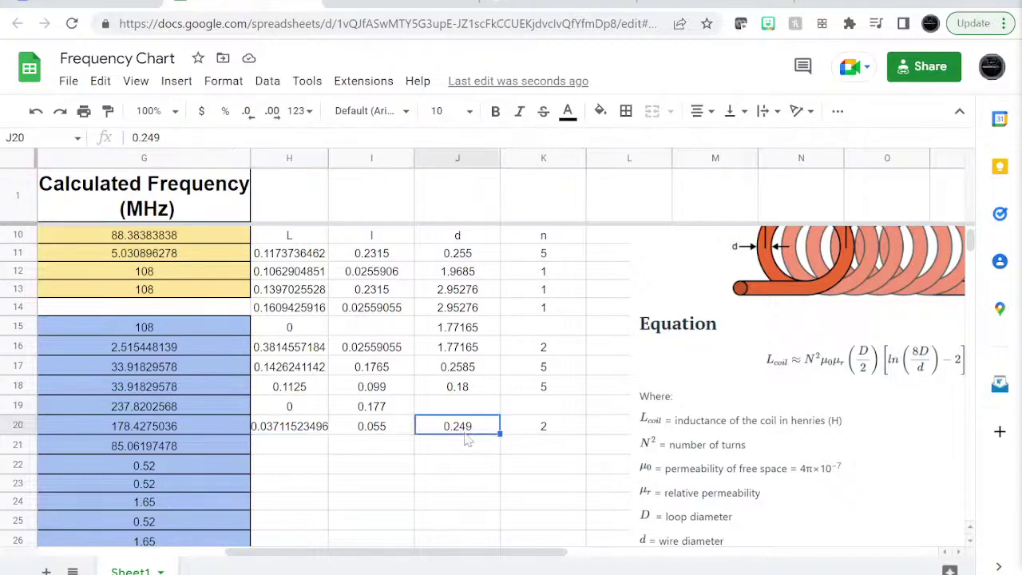
{"action": "left_click", "coordinate": [551, 432]}
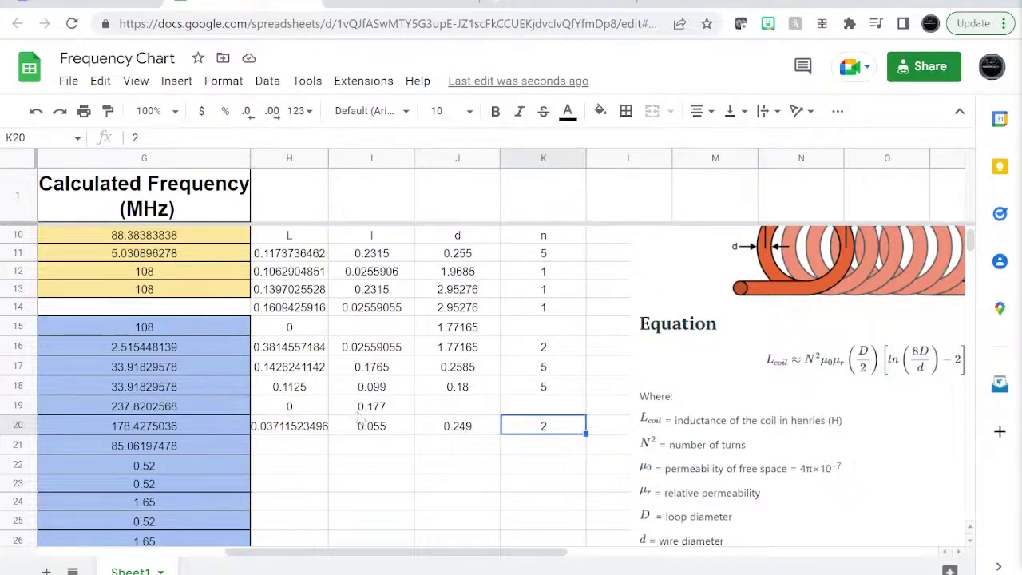
Change row 20's coil length in I20 to 0.15 and its number of turns in K20 to 5.
{"action": "left_click", "coordinate": [376, 432]}
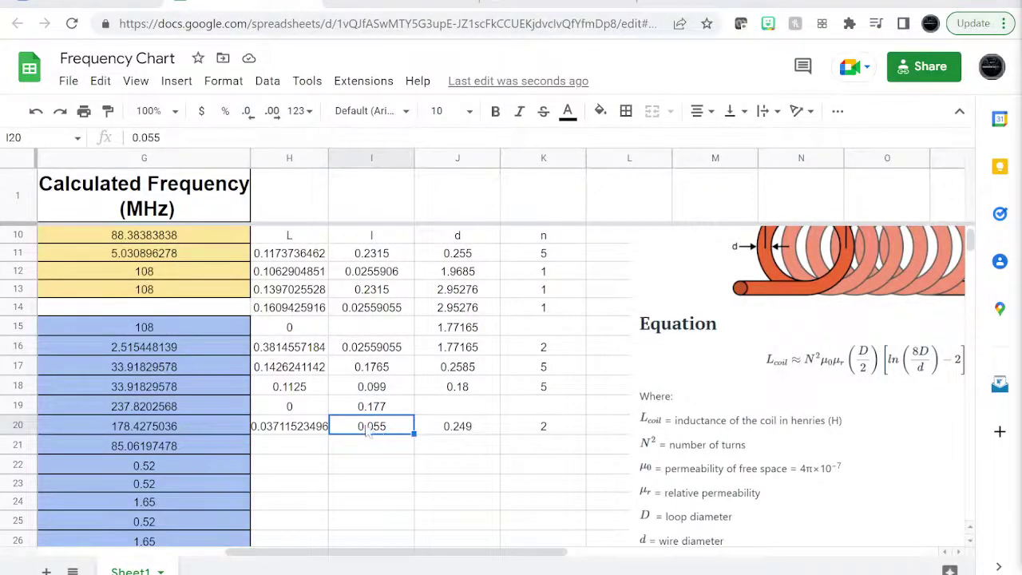
{"action": "key", "text": "Return"}
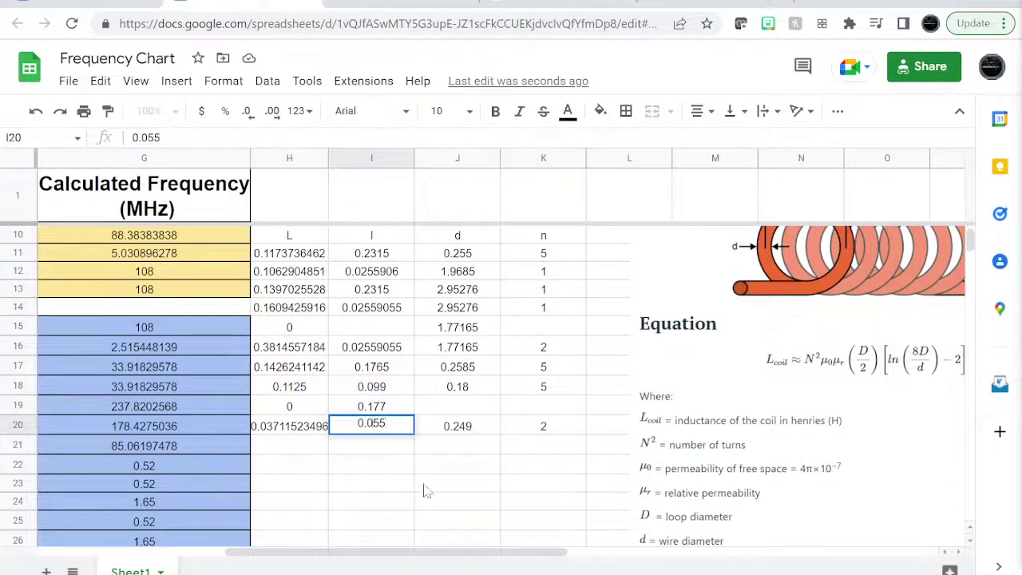
{"action": "key", "text": "Left"}
{"action": "key", "text": "Left"}
{"action": "key", "text": "BackSpace"}
{"action": "type", "text": "1"}
{"action": "key", "text": "Delete"}
{"action": "left_click", "coordinate": [550, 431]}
{"action": "type", "text": "5"}
{"action": "key", "text": "Return"}
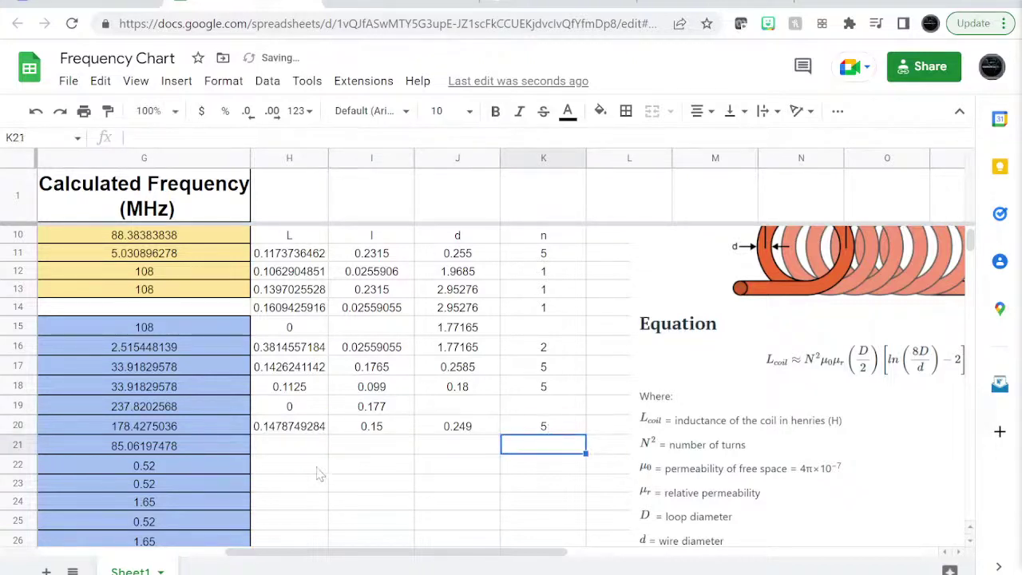
Copy the calculated coil inductance from H20 and paste only its value into the 88 MHz row's inductance cell B61.
{"action": "left_click", "coordinate": [305, 430]}
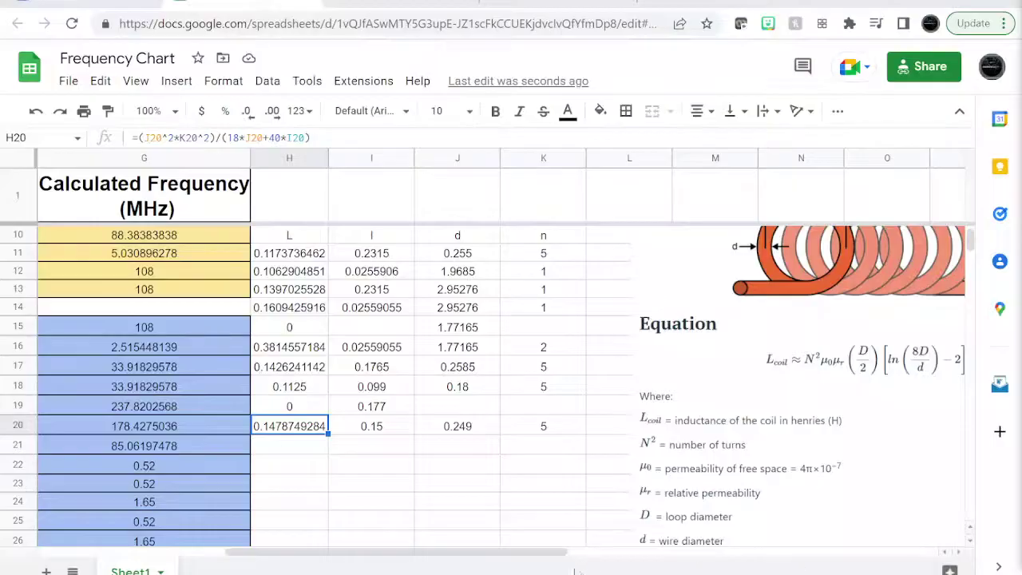
{"action": "right_click", "coordinate": [298, 431]}
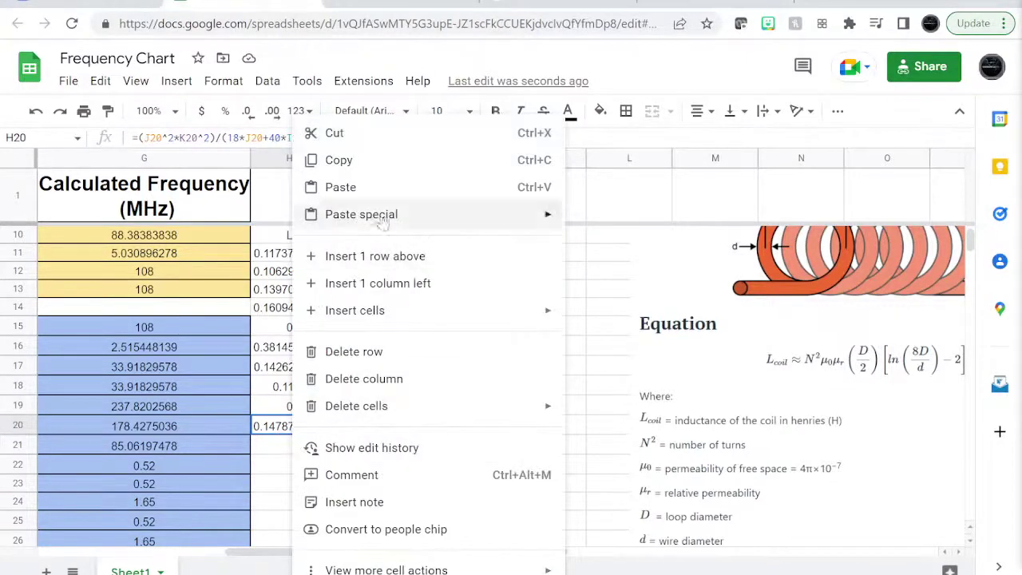
{"action": "left_click", "coordinate": [336, 159]}
{"action": "left_click_drag", "start_coordinate": [399, 557], "coordinate": [264, 561]}
{"action": "scroll", "coordinate": [254, 399], "scroll_direction": "down", "scroll_amount": 12}
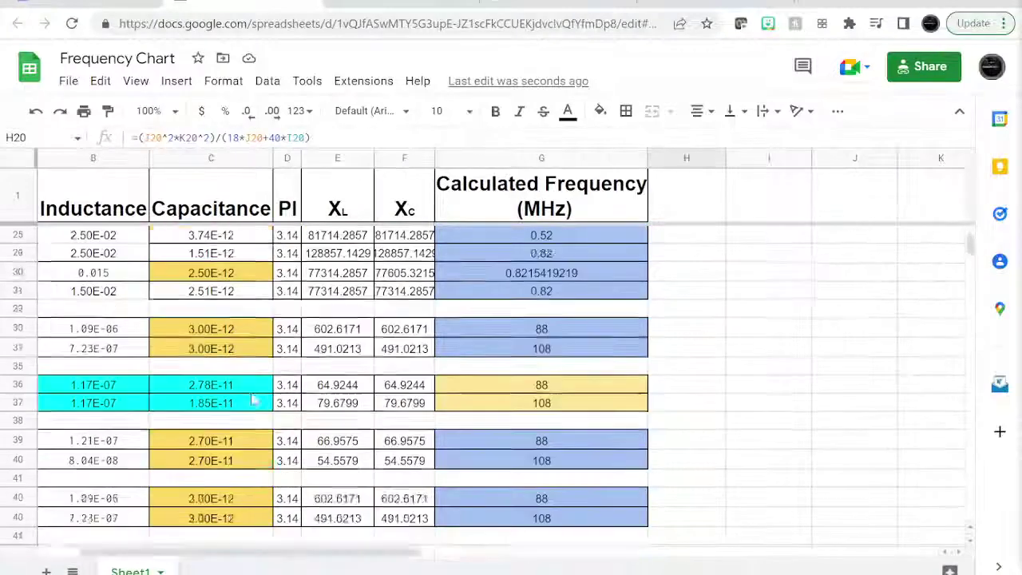
{"action": "scroll", "coordinate": [249, 403], "scroll_direction": "up", "scroll_amount": 4}
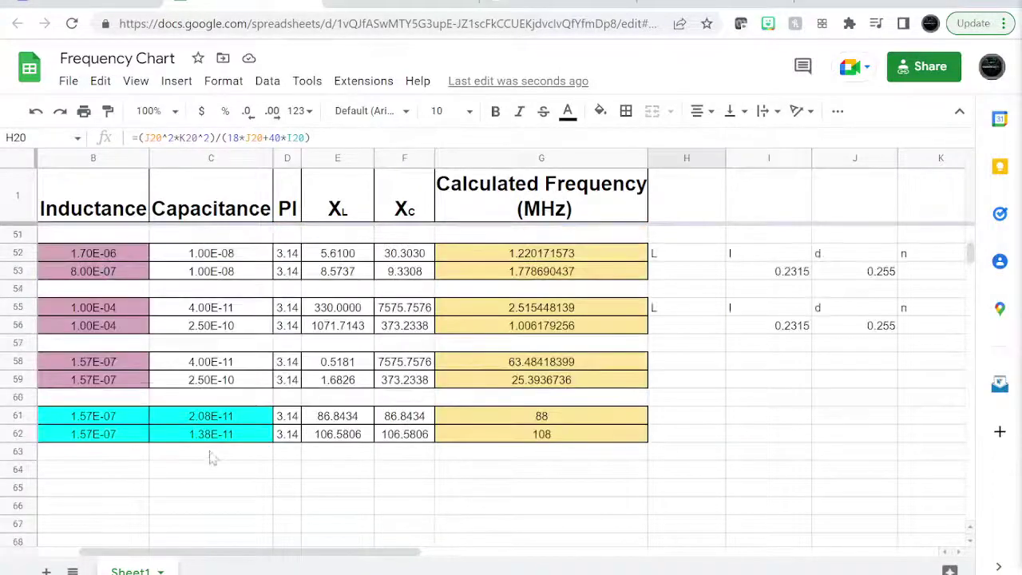
{"action": "left_click", "coordinate": [225, 422]}
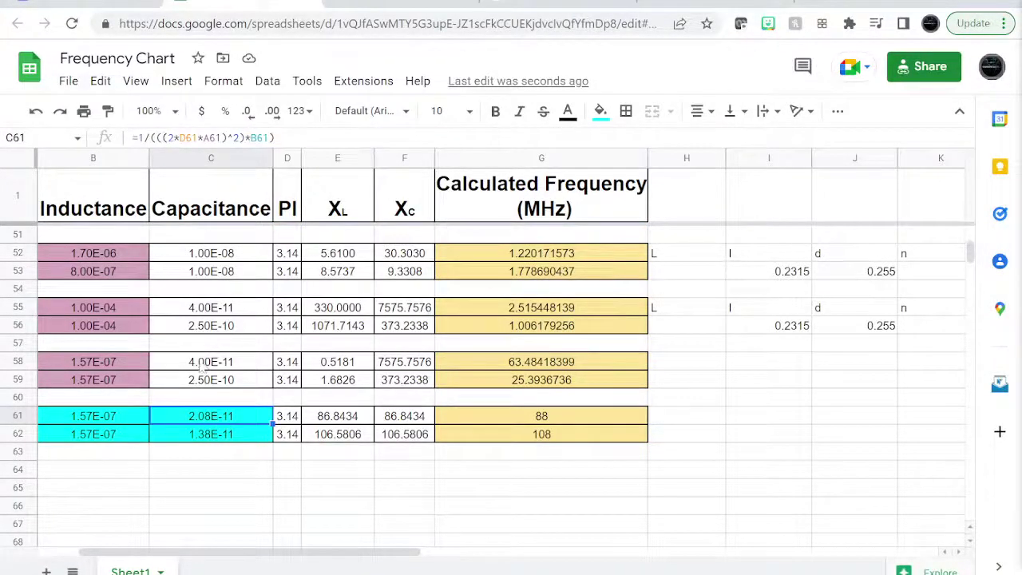
{"action": "left_click", "coordinate": [110, 421]}
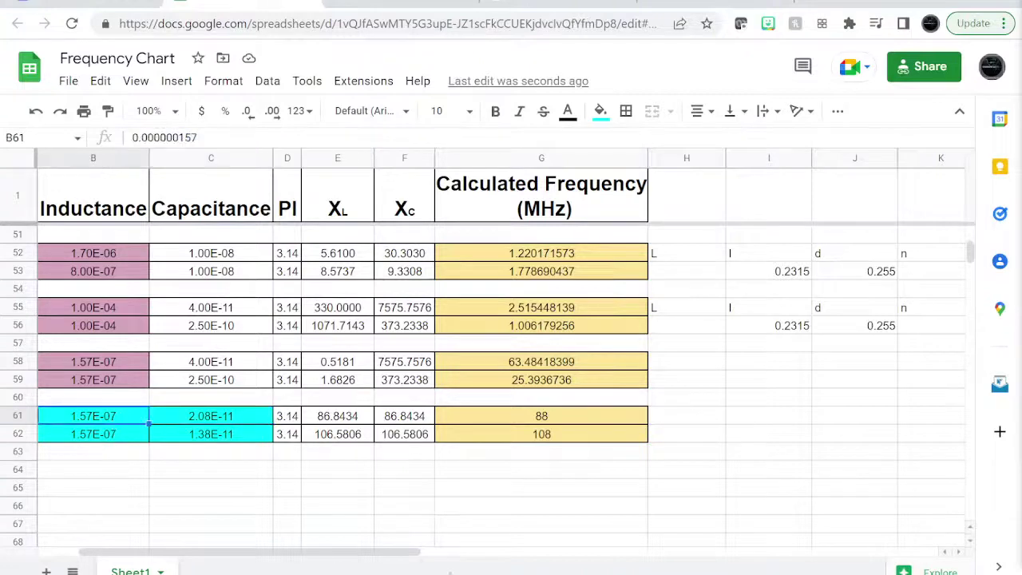
{"action": "scroll", "coordinate": [414, 551], "scroll_direction": "left", "scroll_amount": 2}
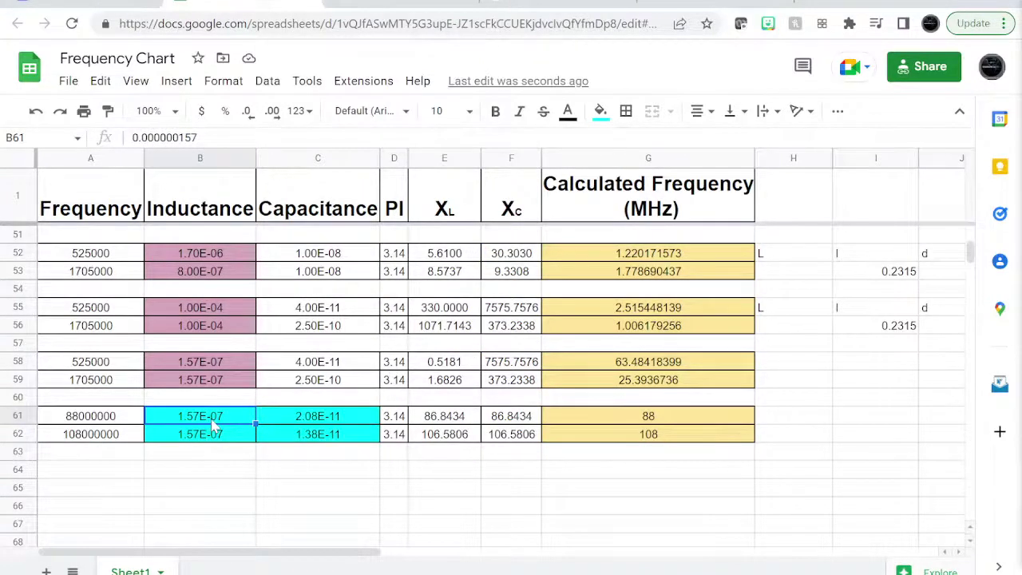
{"action": "key", "text": "ctrl+v"}
{"action": "left_click", "coordinate": [284, 440]}
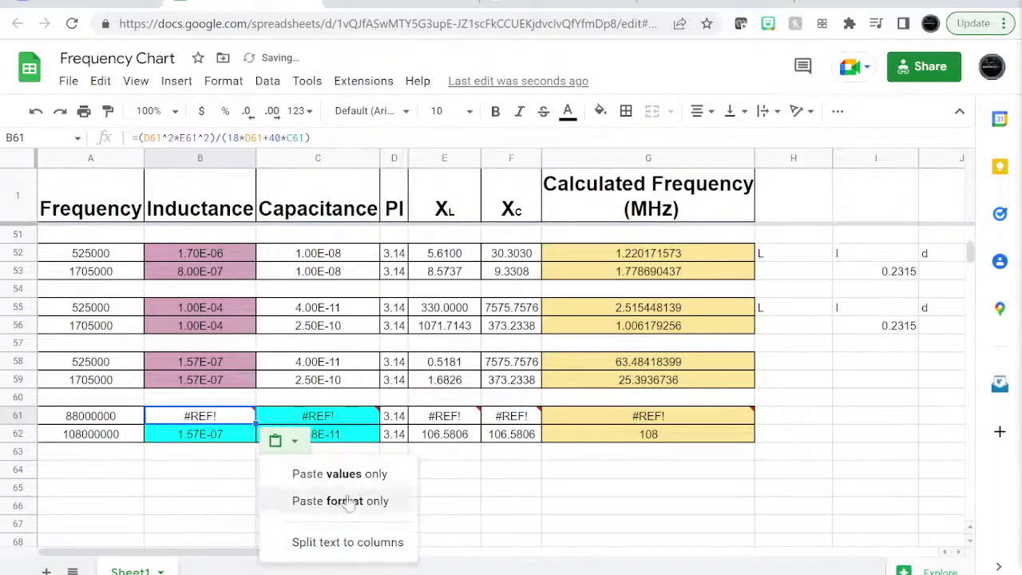
{"action": "left_click", "coordinate": [371, 474]}
Paste the copied H20 inductance as a value only into B62, the 108 MHz row.
{"action": "left_click", "coordinate": [229, 436]}
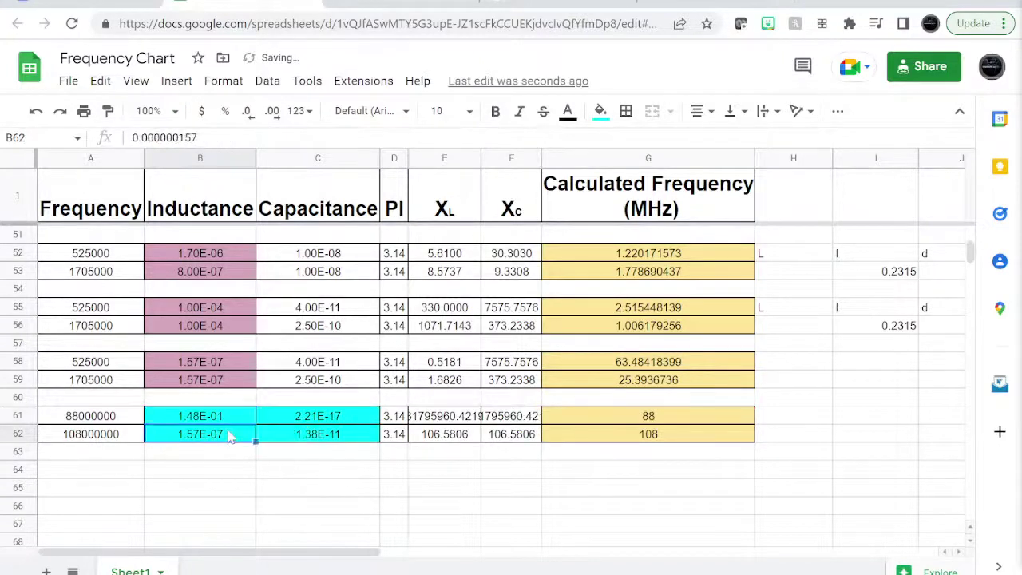
{"action": "key", "text": "ctrl+v"}
{"action": "left_click", "coordinate": [277, 459]}
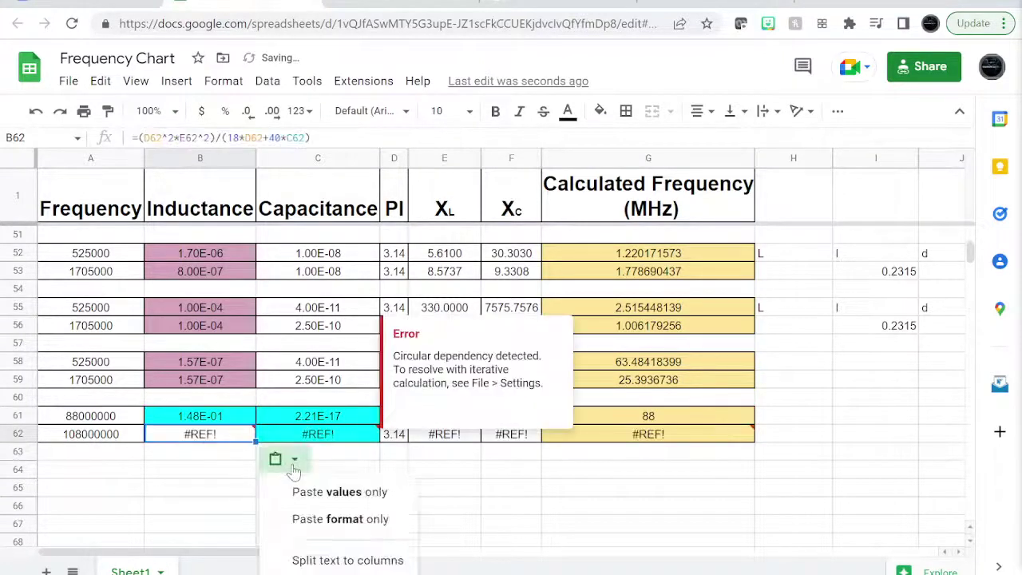
{"action": "left_click", "coordinate": [344, 492]}
Examine the capacitances in C61 and C62 and check them against the source inductance in H20.
{"action": "left_click", "coordinate": [326, 418]}
{"action": "left_click", "coordinate": [329, 438]}
{"action": "left_click", "coordinate": [341, 421]}
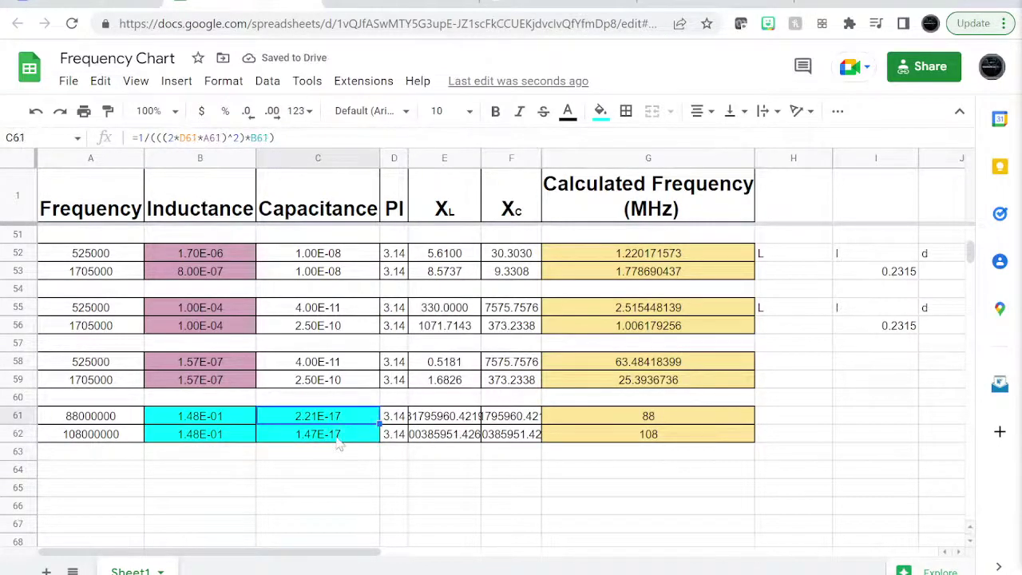
{"action": "left_click", "coordinate": [339, 444]}
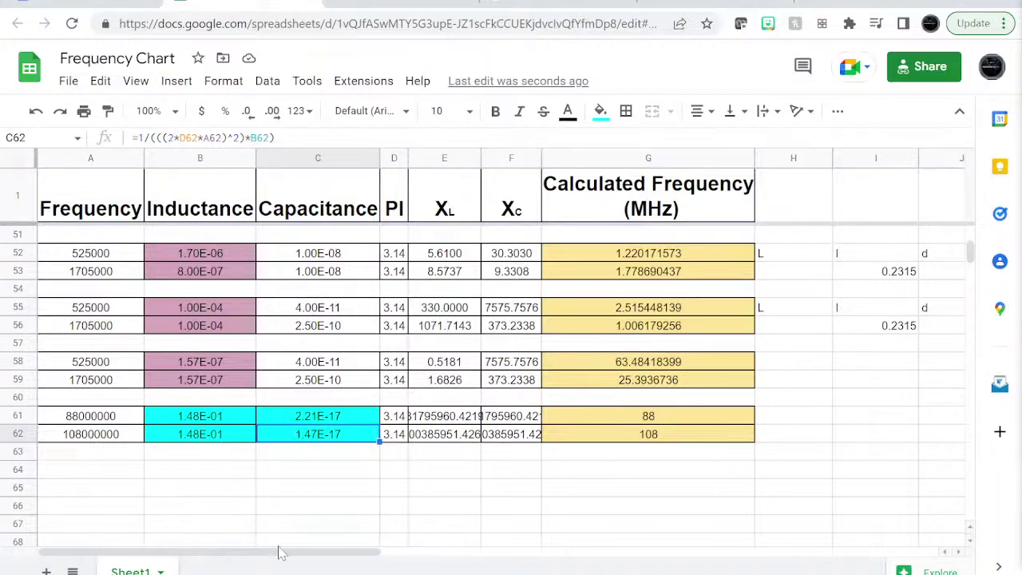
{"action": "left_click_drag", "start_coordinate": [283, 551], "coordinate": [418, 565]}
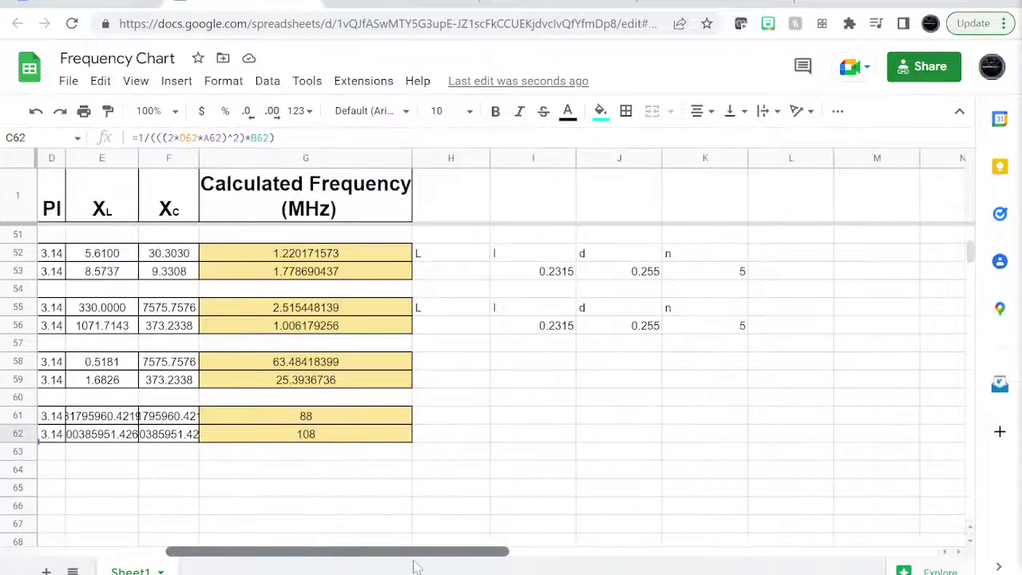
{"action": "scroll", "coordinate": [615, 442], "scroll_direction": "up", "scroll_amount": 5}
{"action": "scroll", "coordinate": [615, 442], "scroll_direction": "up", "scroll_amount": 7}
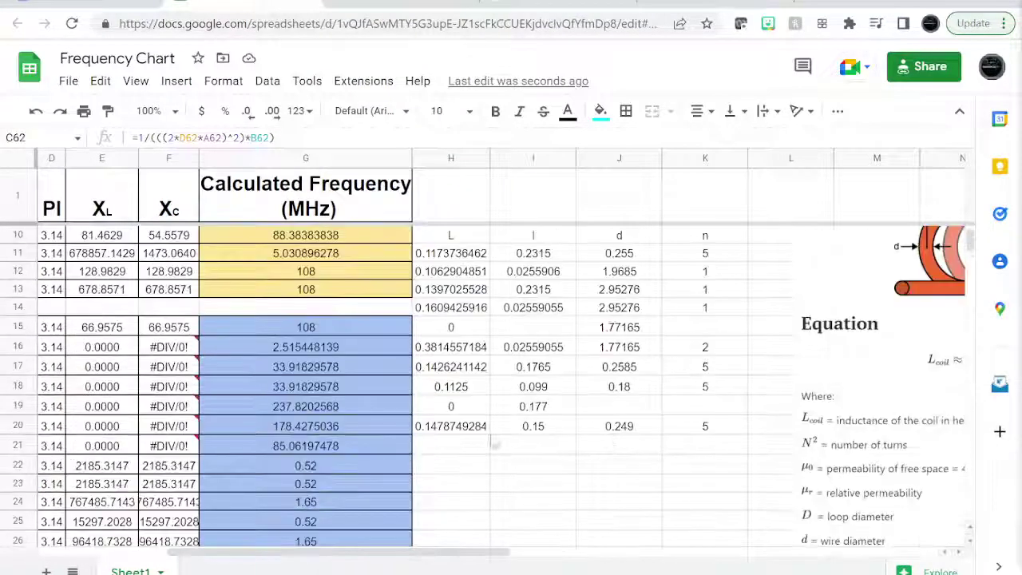
{"action": "left_click", "coordinate": [463, 430]}
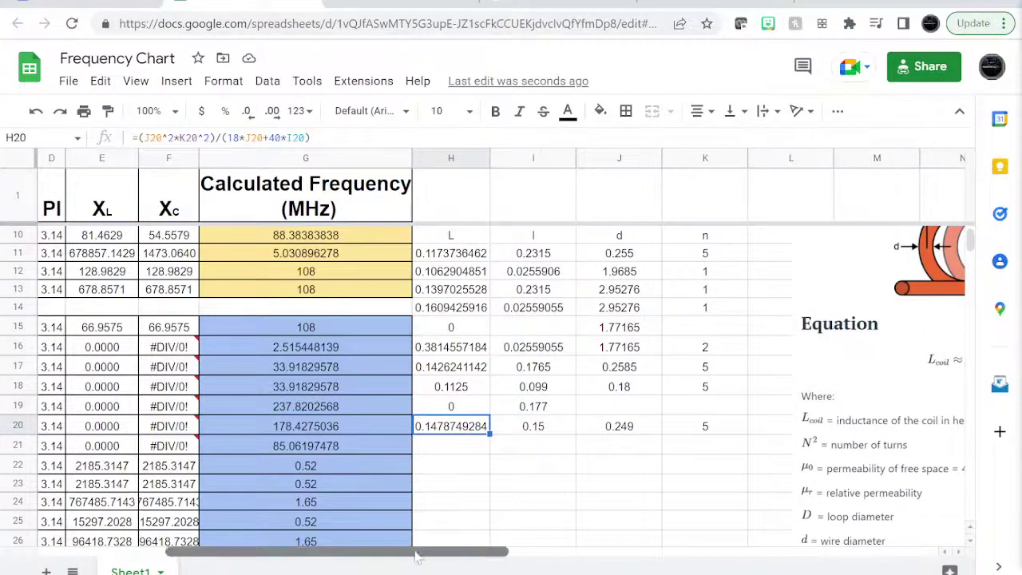
{"action": "left_click_drag", "start_coordinate": [477, 554], "coordinate": [221, 561]}
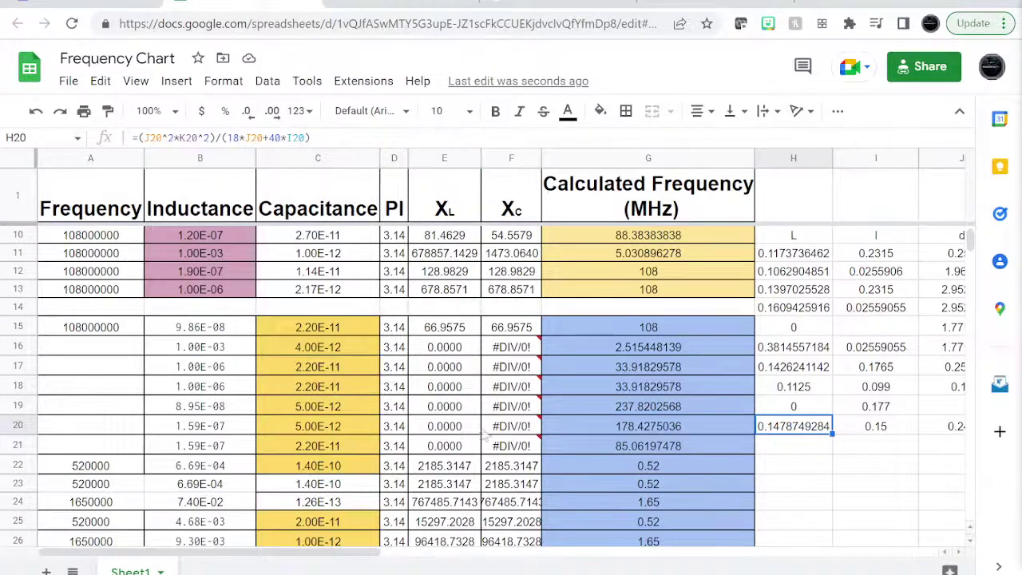
{"action": "scroll", "coordinate": [459, 433], "scroll_direction": "down", "scroll_amount": 8}
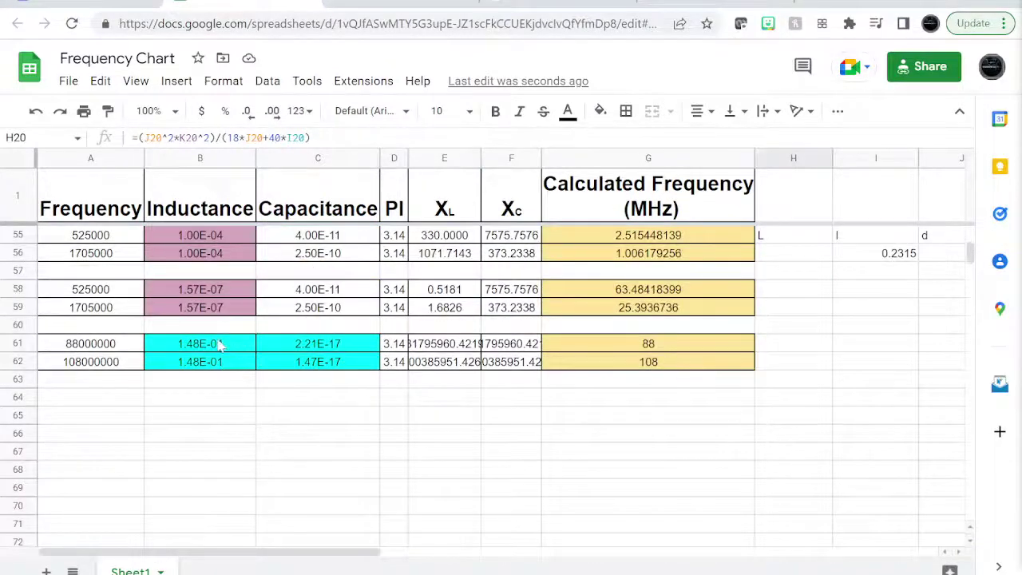
Scale the inductance in B61 to microhenries by appending the exponent e-6, making it 0.147874928448769e-6.
{"action": "left_click", "coordinate": [224, 345]}
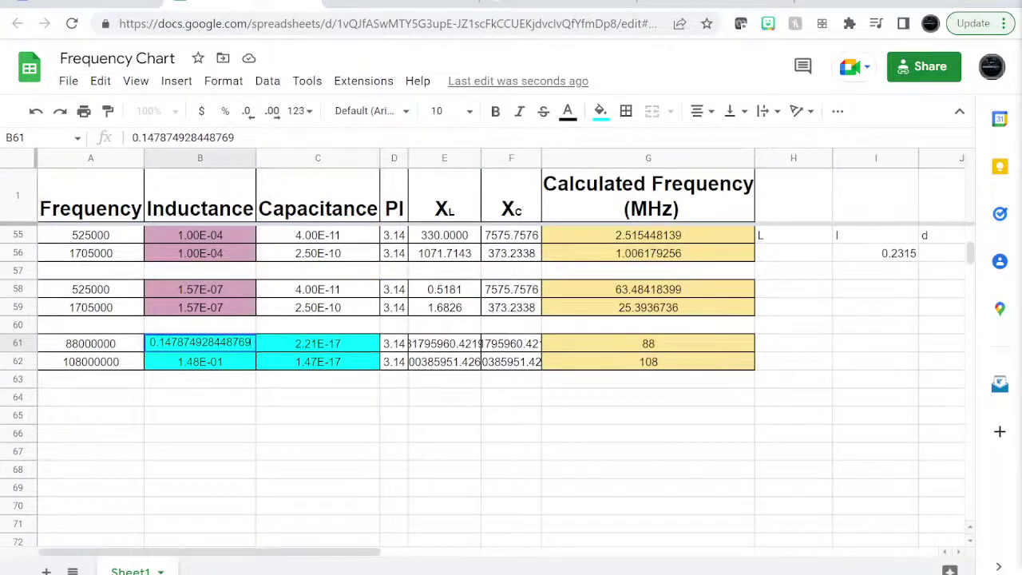
{"action": "type", "text": "e"}
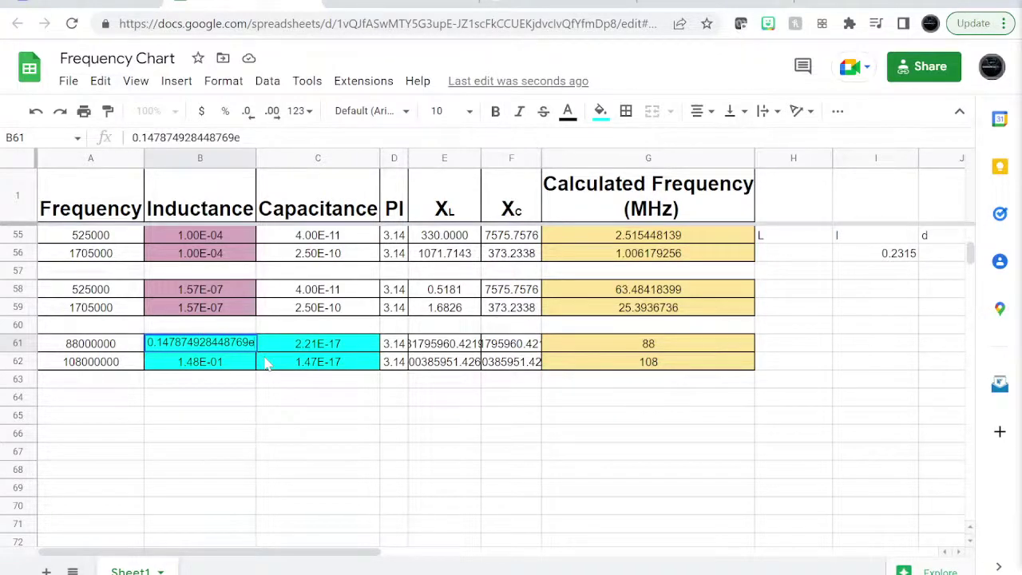
{"action": "type", "text": "-6"}
{"action": "key", "text": "Return"}
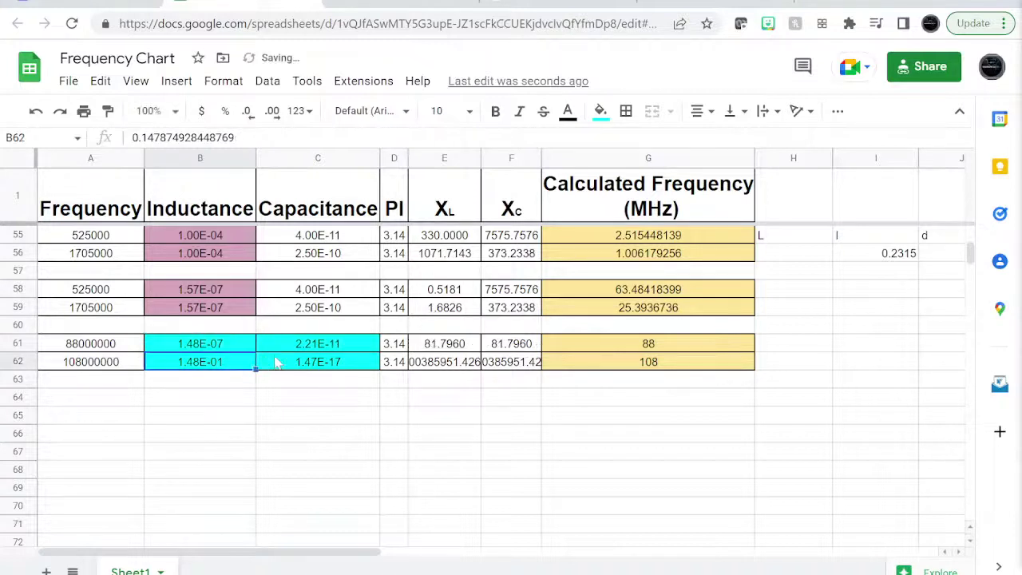
Append the exponent e-6 to the inductance in B62 so it reads 0.147874928448769e-6.
{"action": "double_click", "coordinate": [229, 366]}
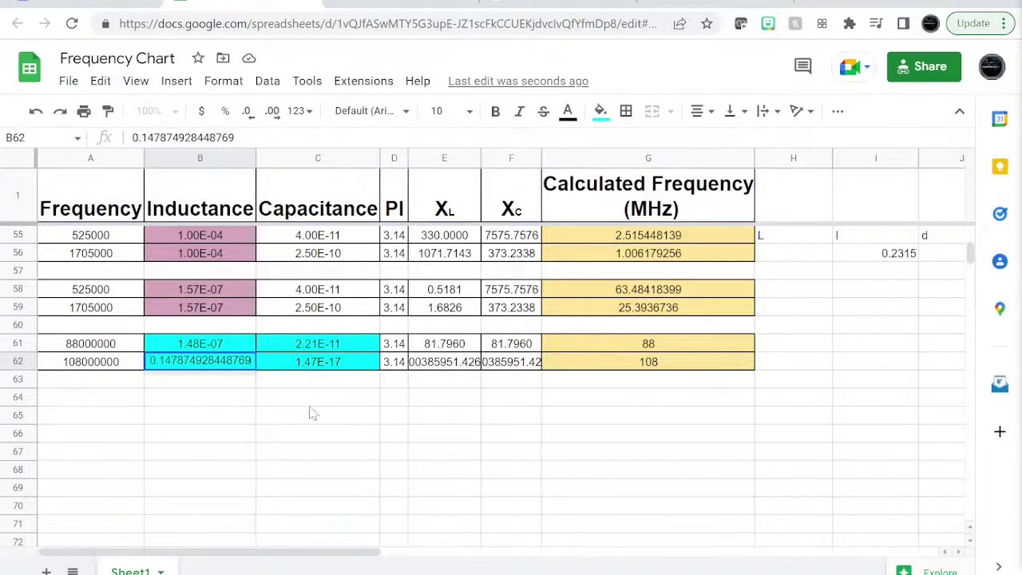
{"action": "type", "text": "e"}
{"action": "type", "text": "-1"}
{"action": "type", "text": "6"}
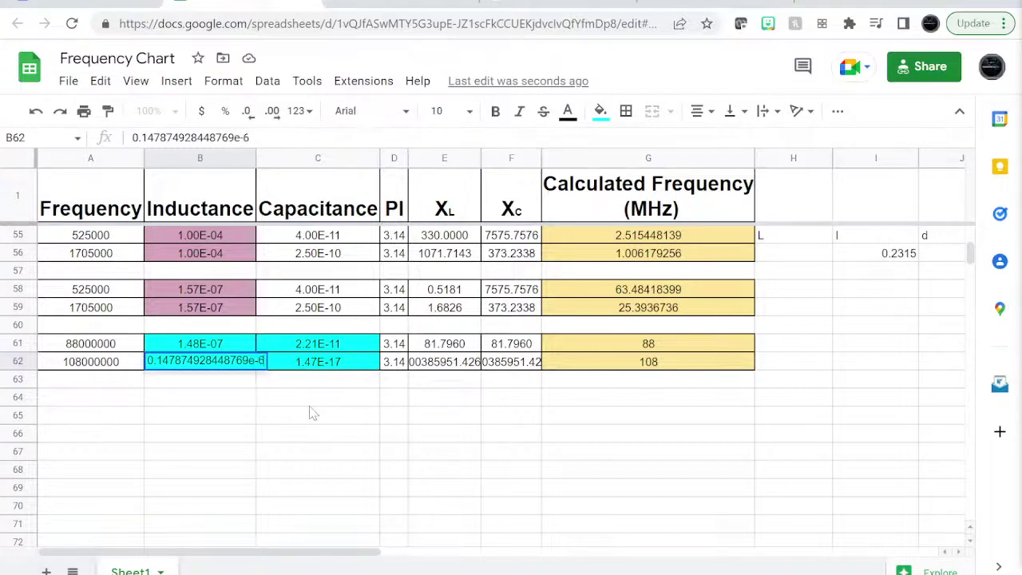
{"action": "key", "text": "Return"}
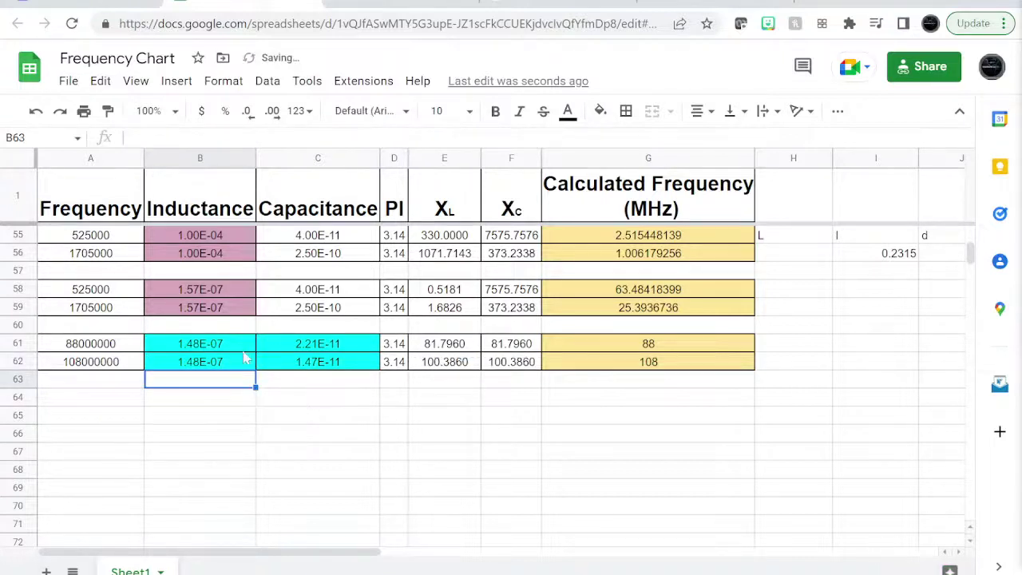
Examine the capacitances required in C61 and C62 against their frequencies in A61 and A62.
{"action": "left_click", "coordinate": [329, 345]}
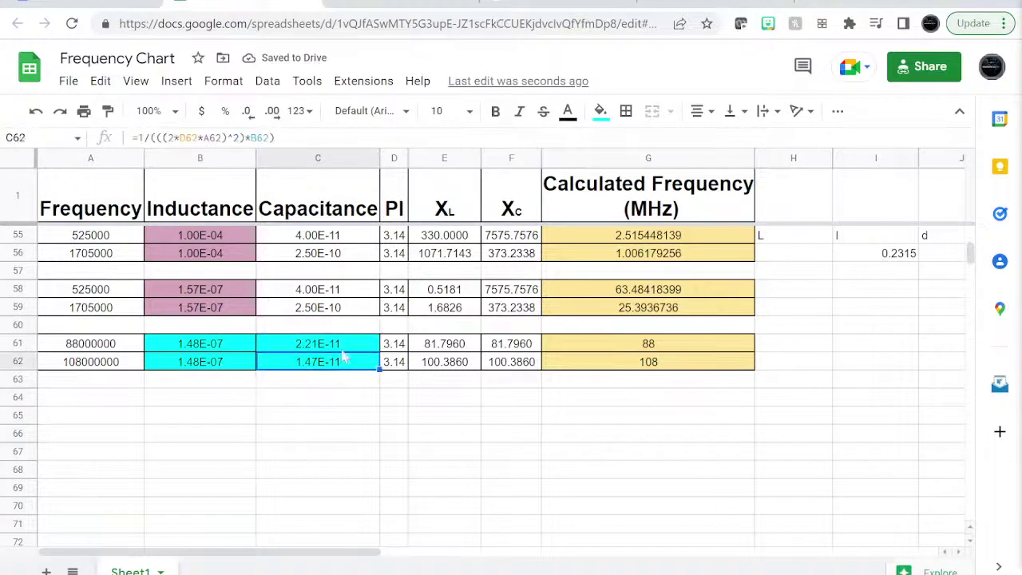
{"action": "left_click", "coordinate": [335, 365]}
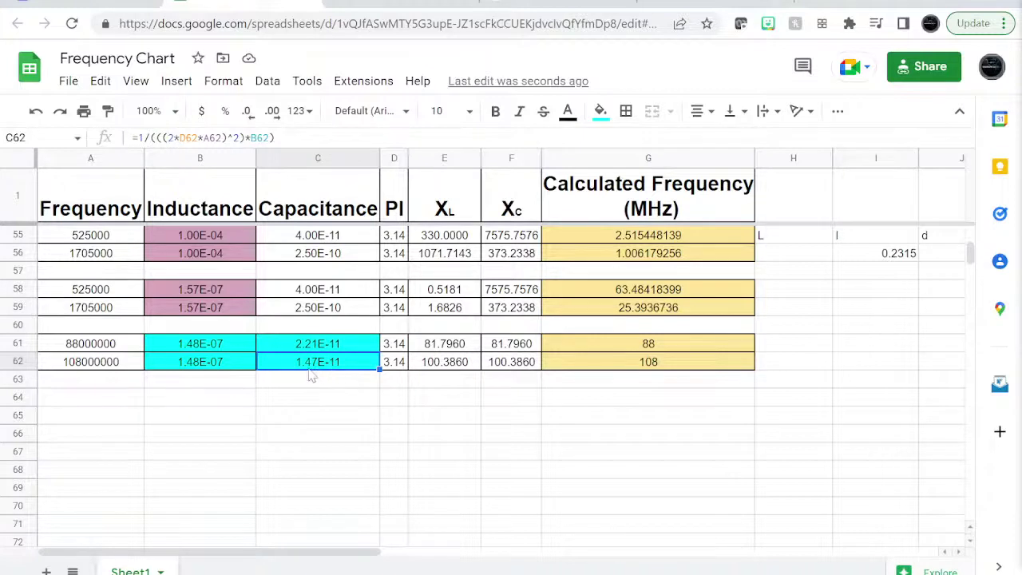
{"action": "left_click", "coordinate": [316, 350]}
{"action": "left_click", "coordinate": [351, 364]}
{"action": "left_click", "coordinate": [70, 351]}
{"action": "left_click", "coordinate": [77, 364]}
{"action": "left_click", "coordinate": [92, 350]}
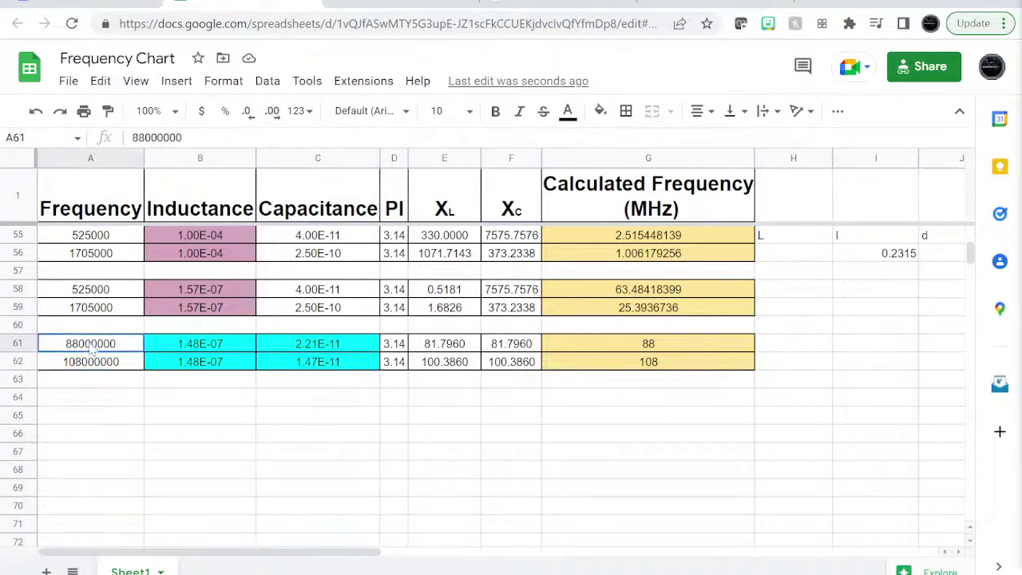
{"action": "left_click", "coordinate": [334, 347]}
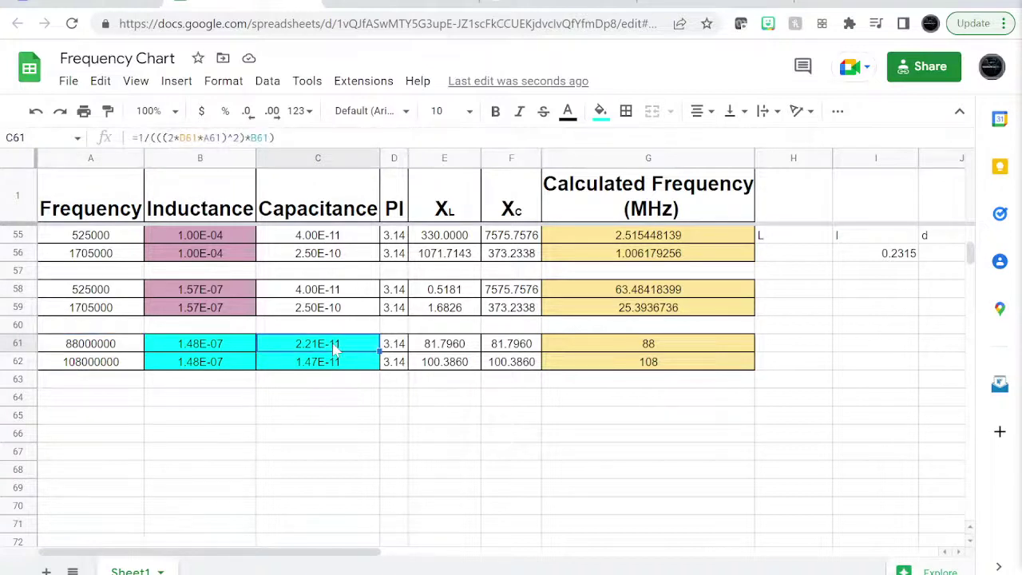
{"action": "left_click", "coordinate": [115, 343]}
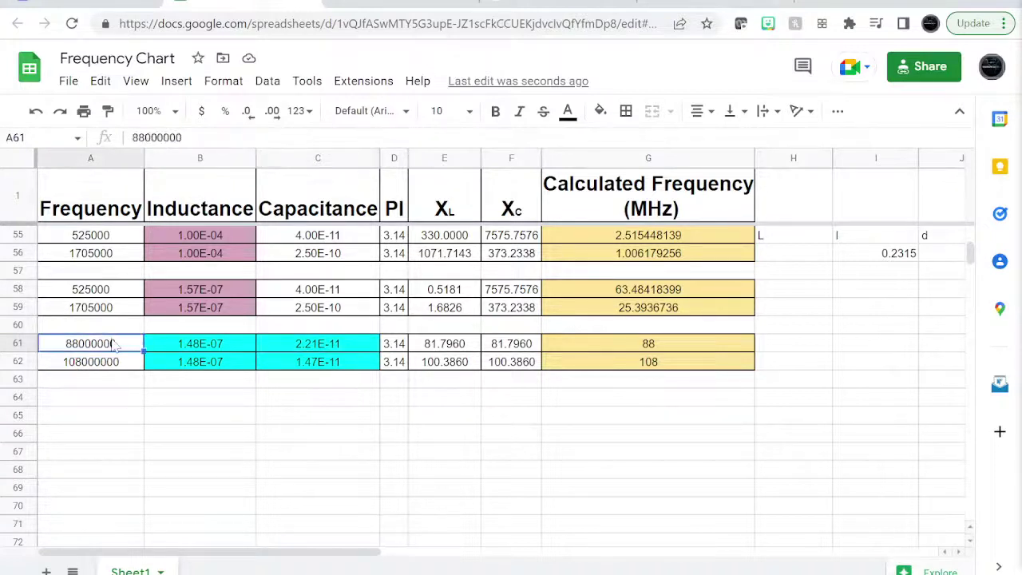
{"action": "left_click", "coordinate": [323, 364]}
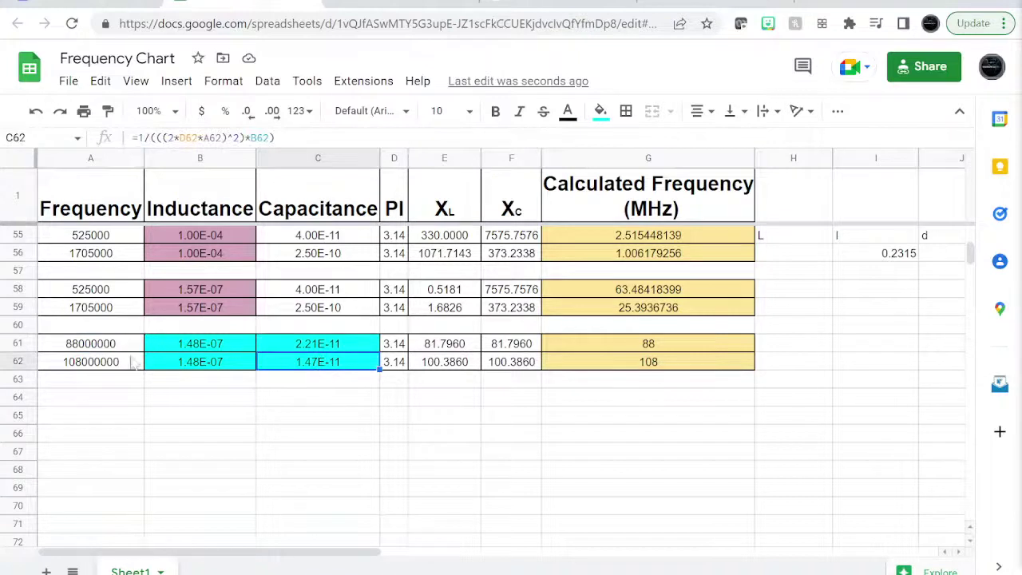
{"action": "left_click", "coordinate": [99, 368]}
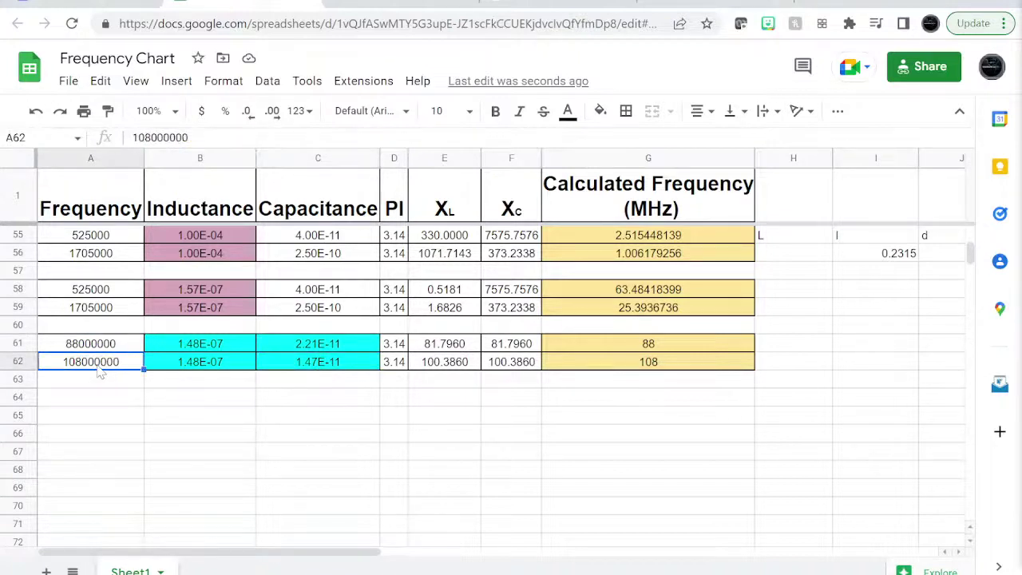